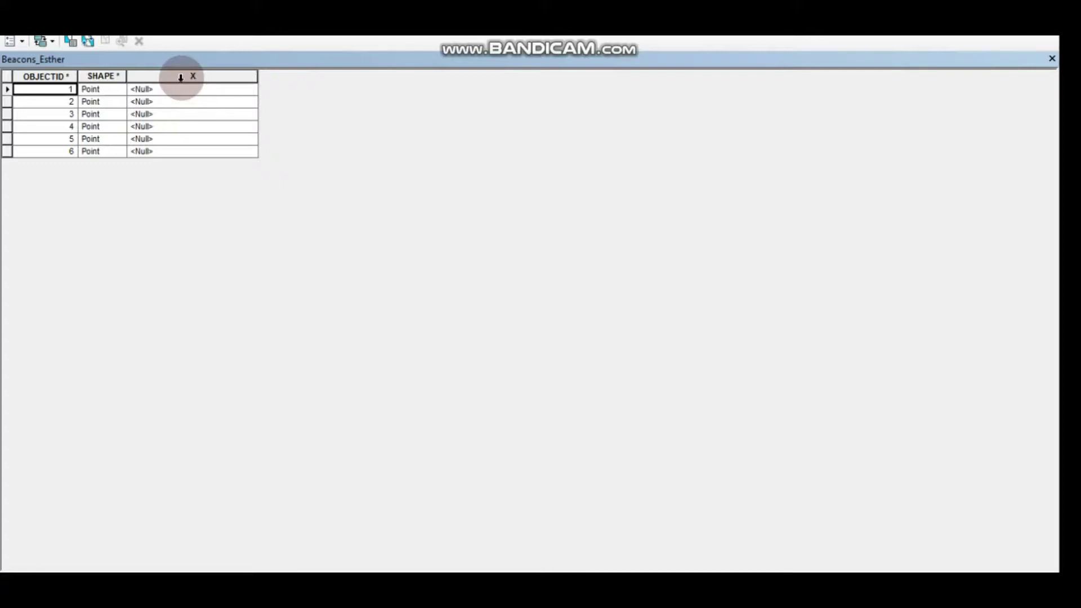
Calculate the X field as the X Coordinate of Point in meters, using the data source's TM Rwanda coordinate system
left_click(181, 76)
right_click(181, 76)
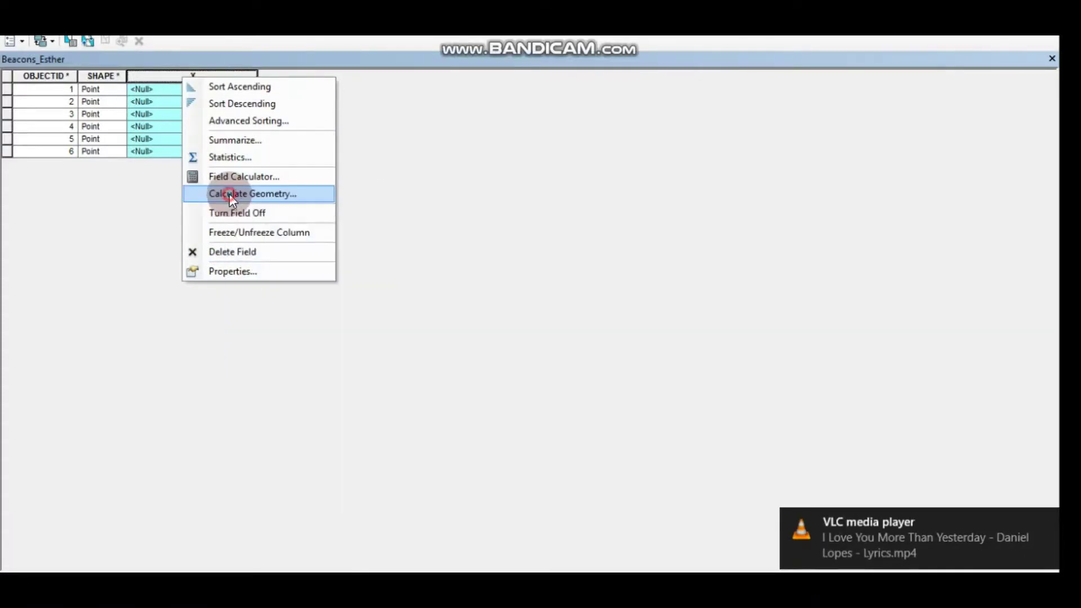
left_click(228, 193)
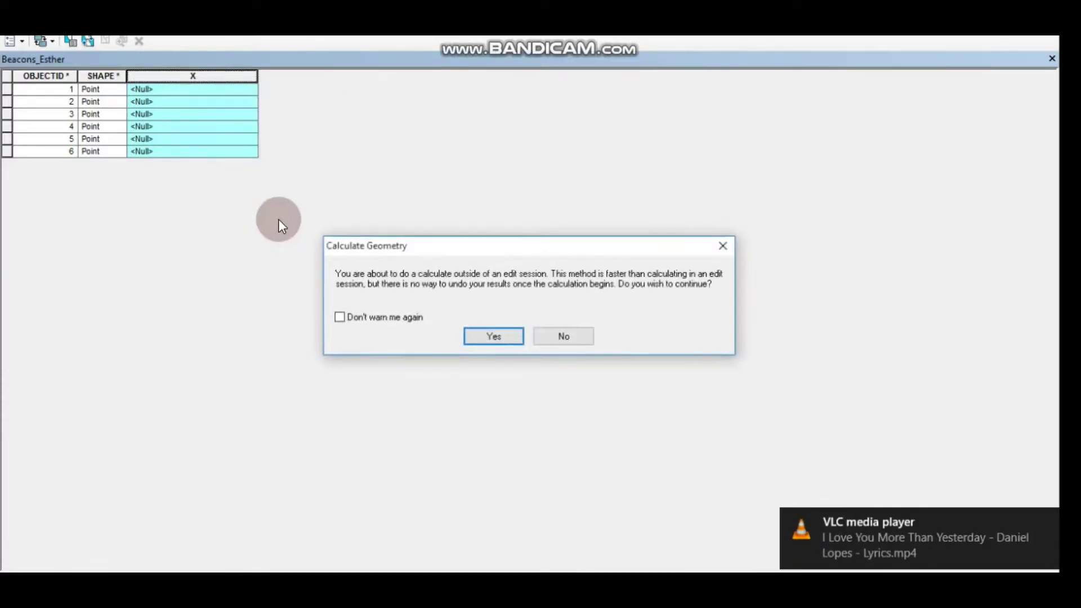
left_click(489, 336)
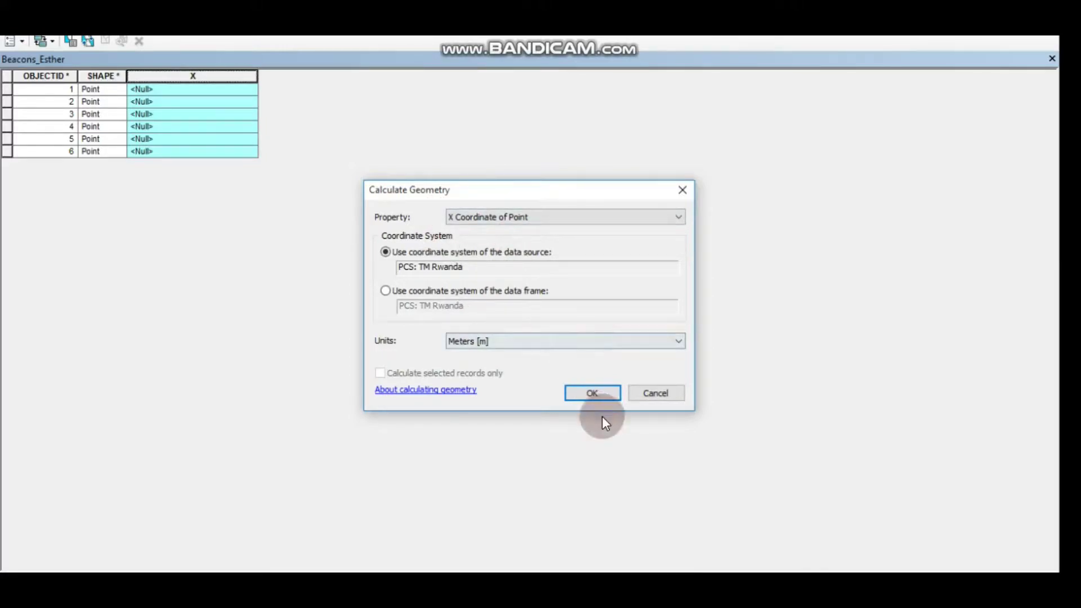
left_click(586, 394)
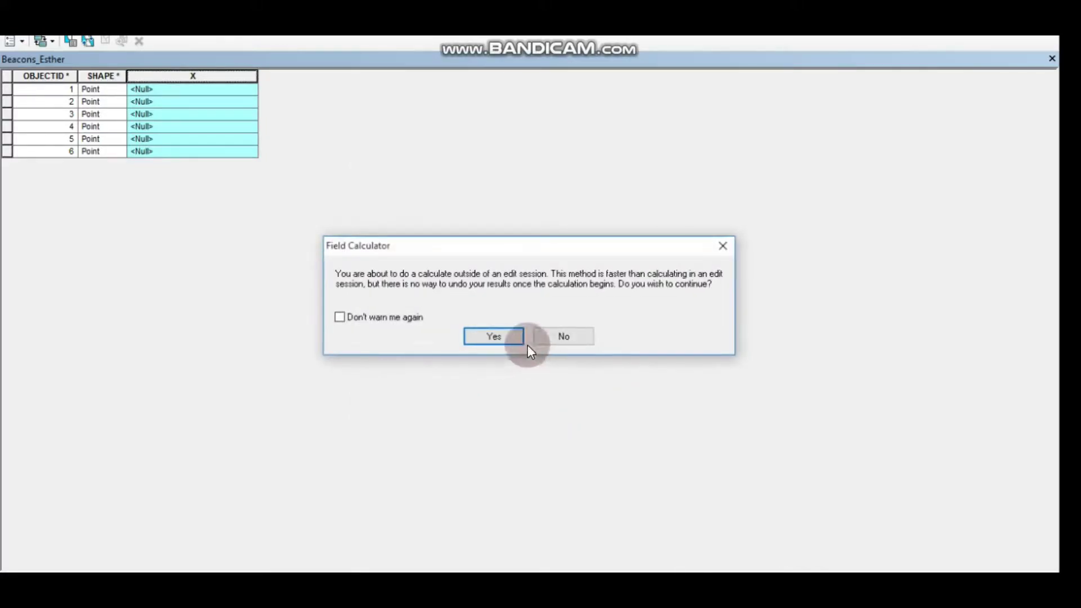
left_click(511, 340)
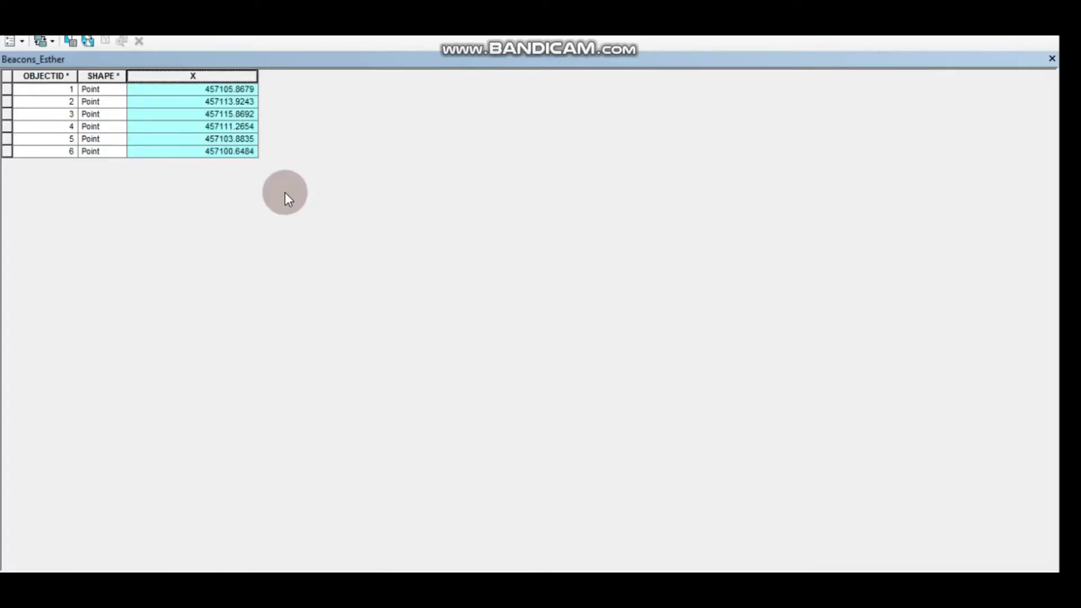
Add a new field named Y with type Double to the beacons attribute table
left_click(19, 42)
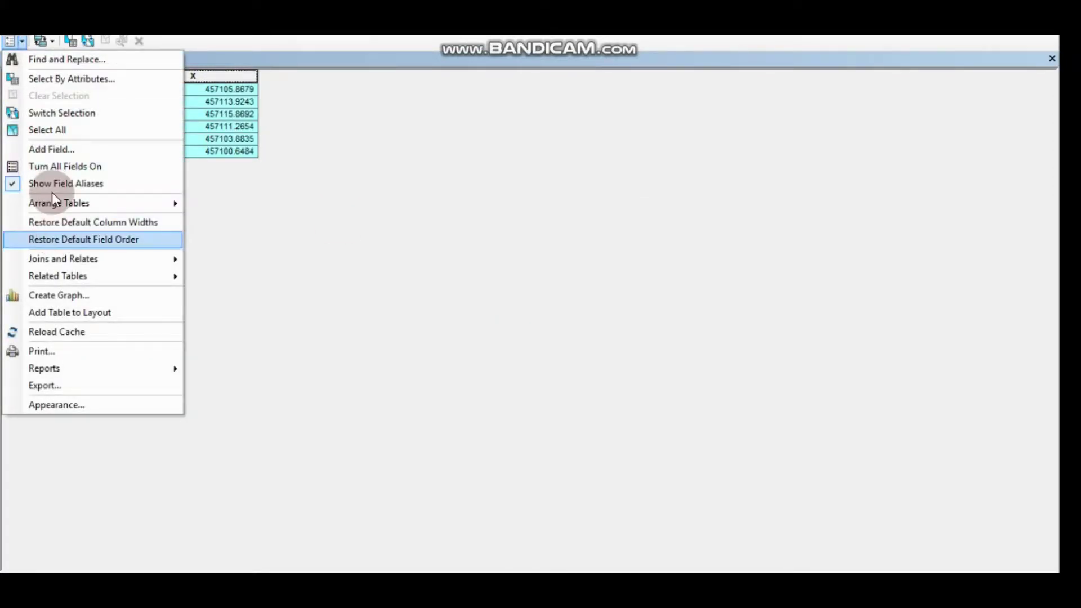
left_click(50, 149)
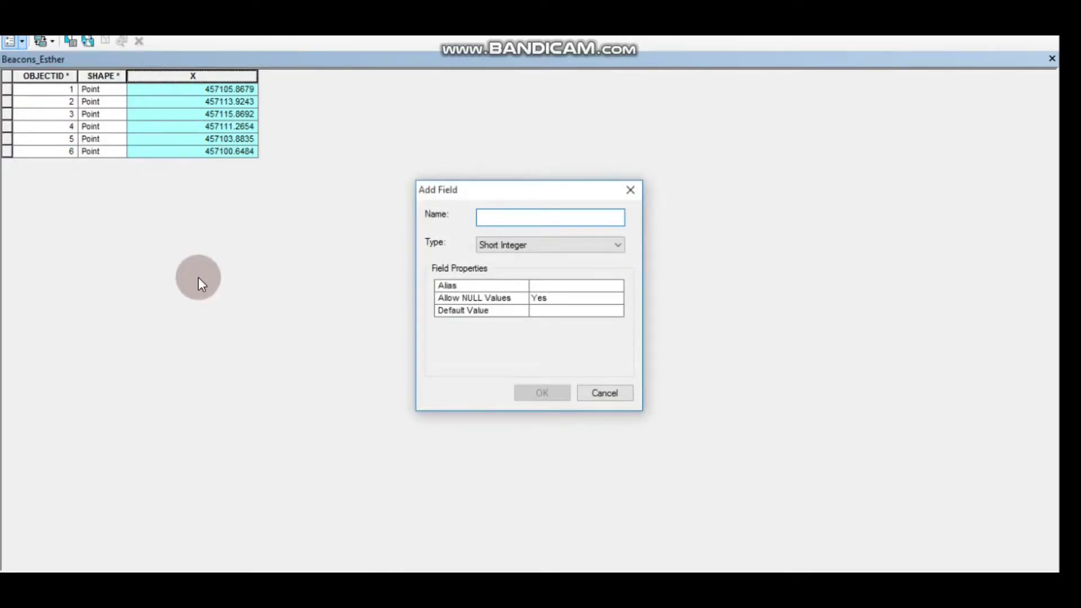
type("Y")
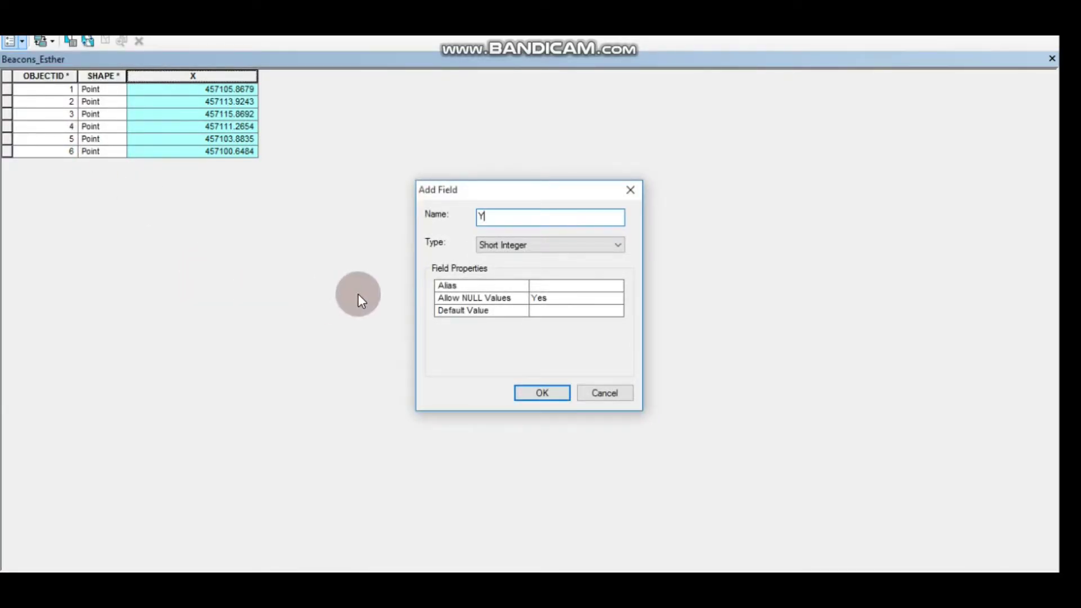
left_click(618, 245)
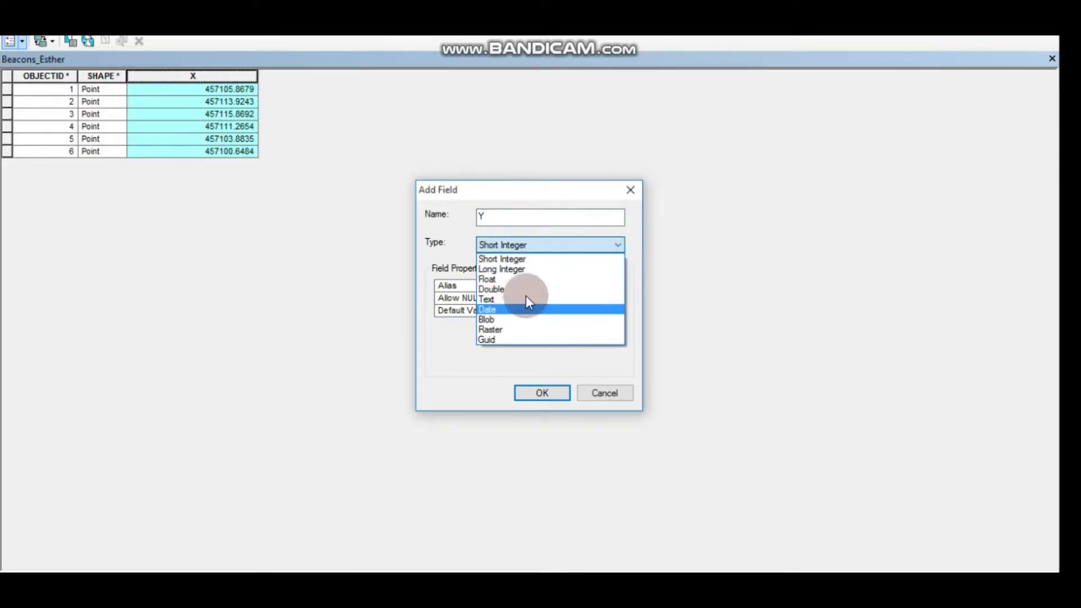
left_click(505, 289)
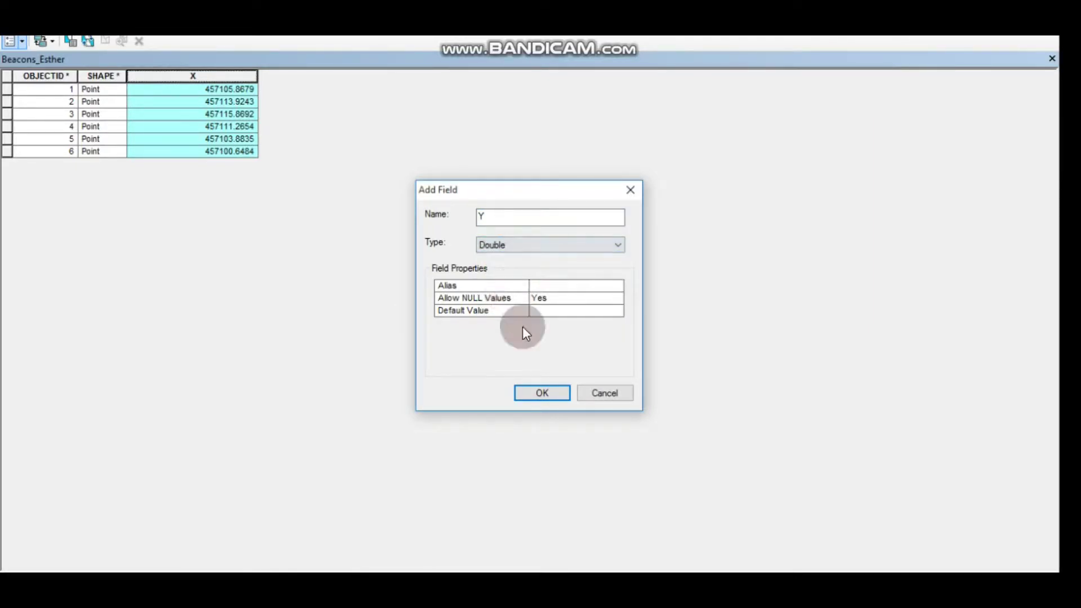
left_click(539, 393)
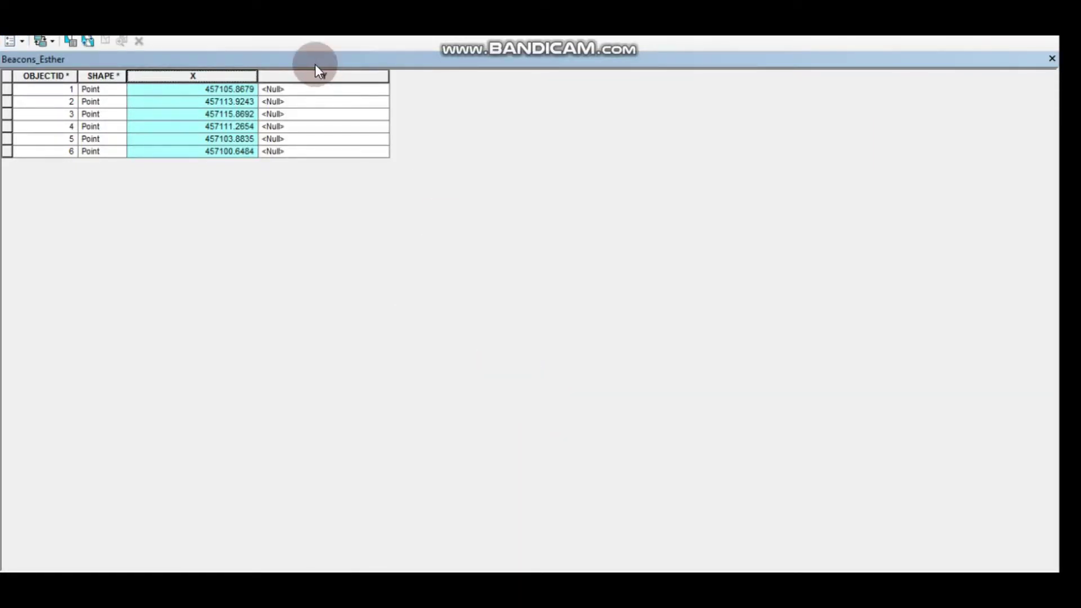
Calculate the Y field as the Y Coordinate of Point in meters, using the data source's TM Rwanda coordinate system
left_click(318, 73)
right_click(319, 72)
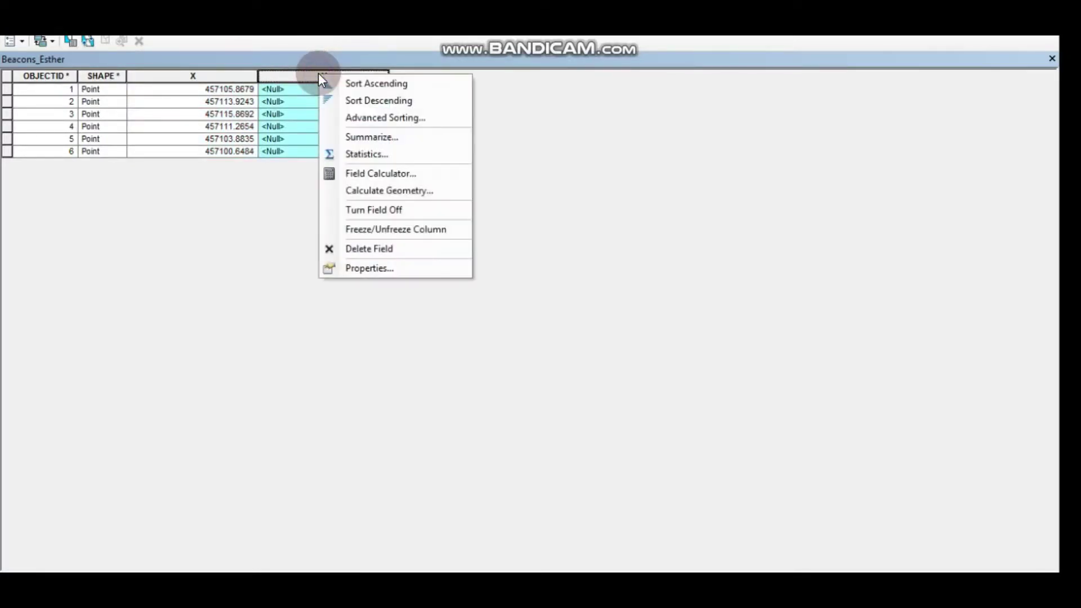
left_click(365, 190)
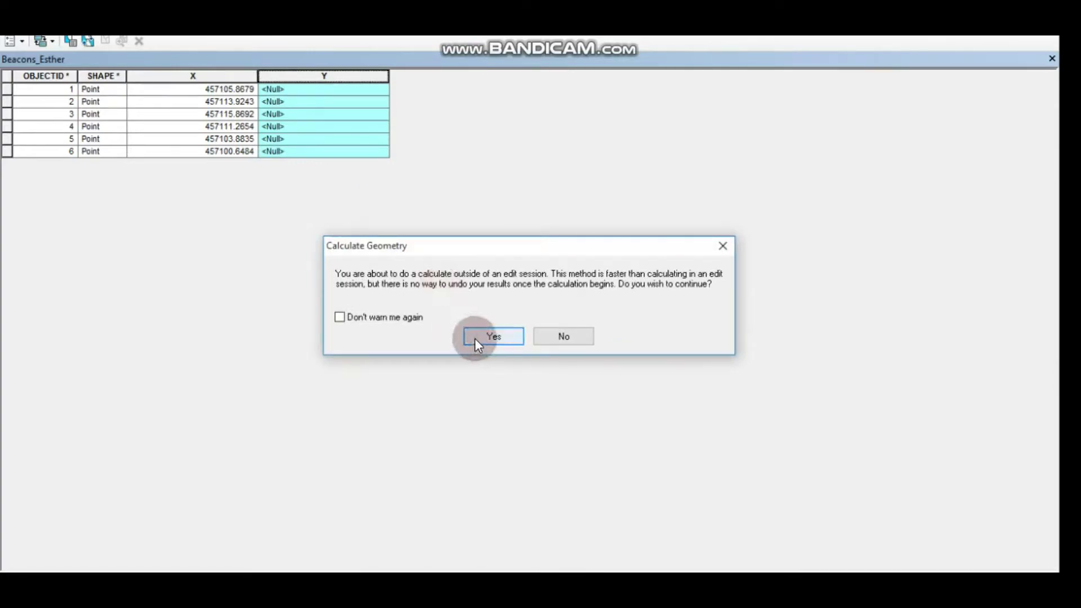
left_click(478, 338)
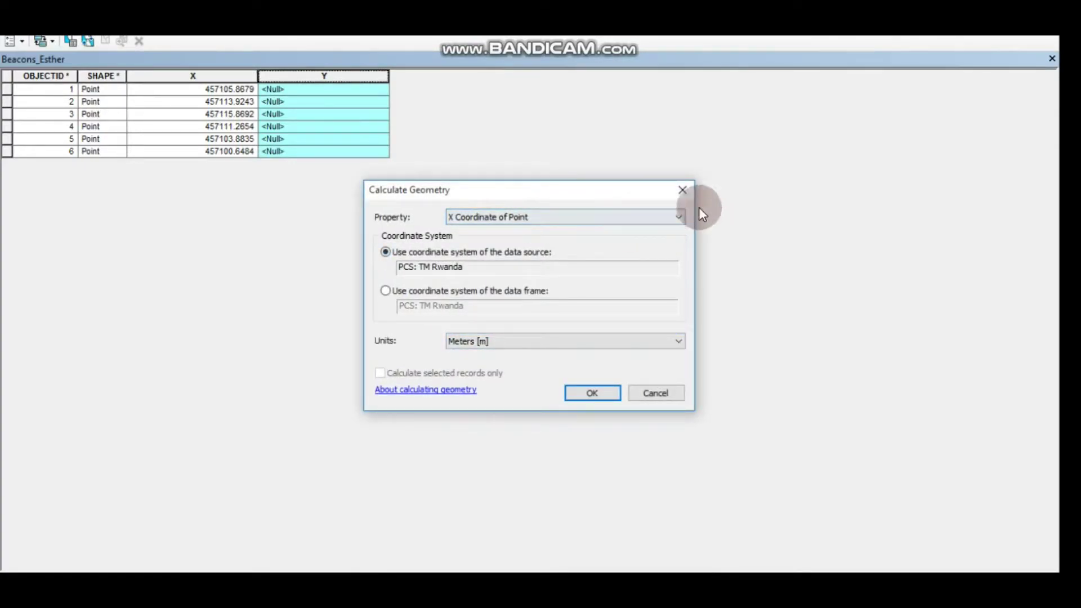
left_click(679, 216)
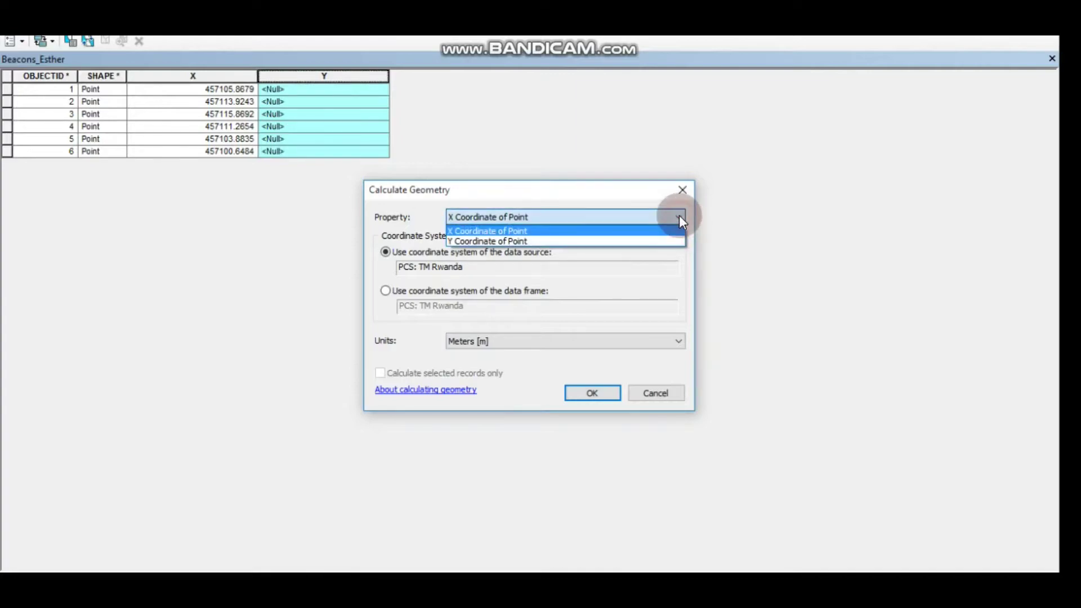
left_click(482, 240)
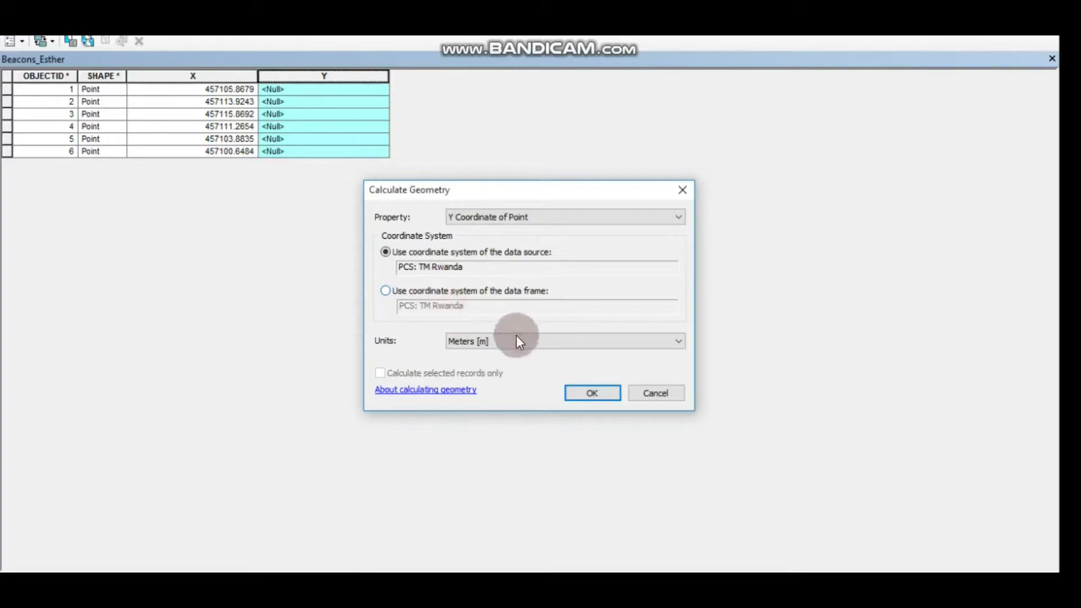
left_click(595, 394)
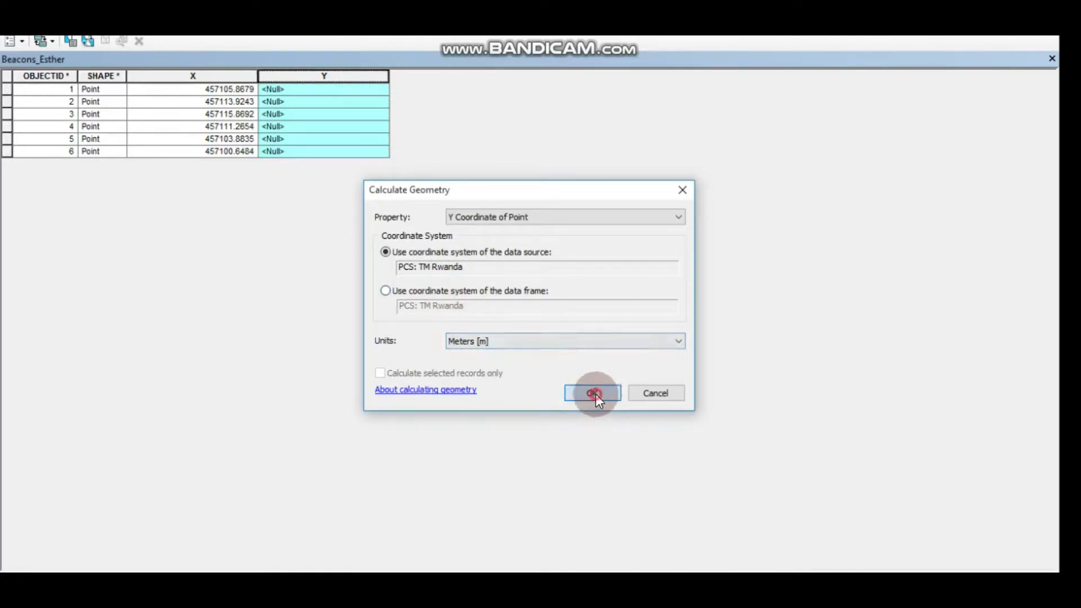
left_click(498, 336)
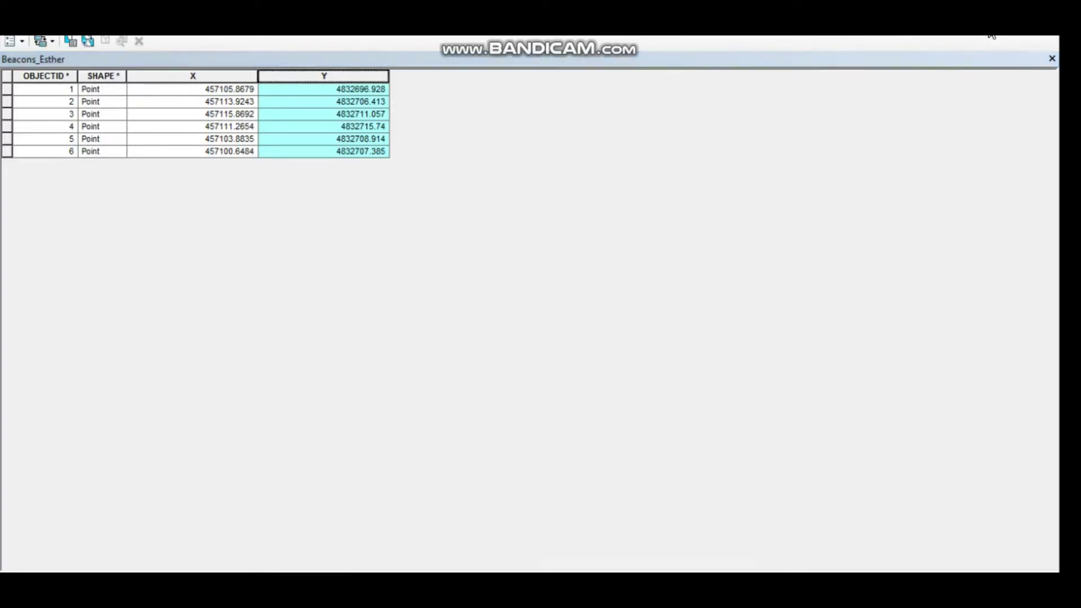
Start exporting all records of the beacons table and choose the Tutorials True\Deed plan\Data folder as the output location
left_click(166, 103)
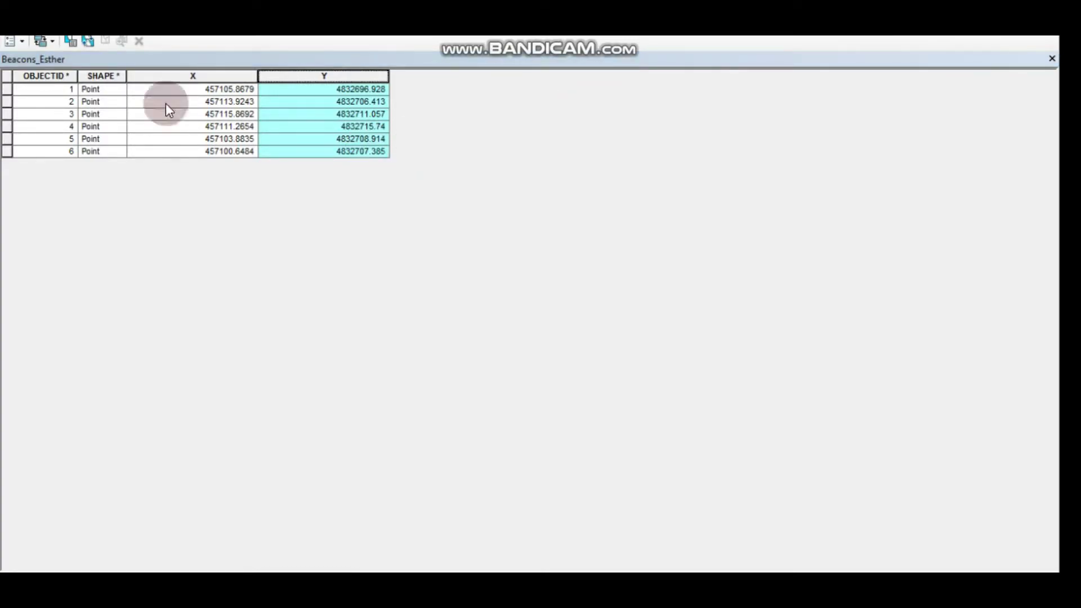
left_click(21, 42)
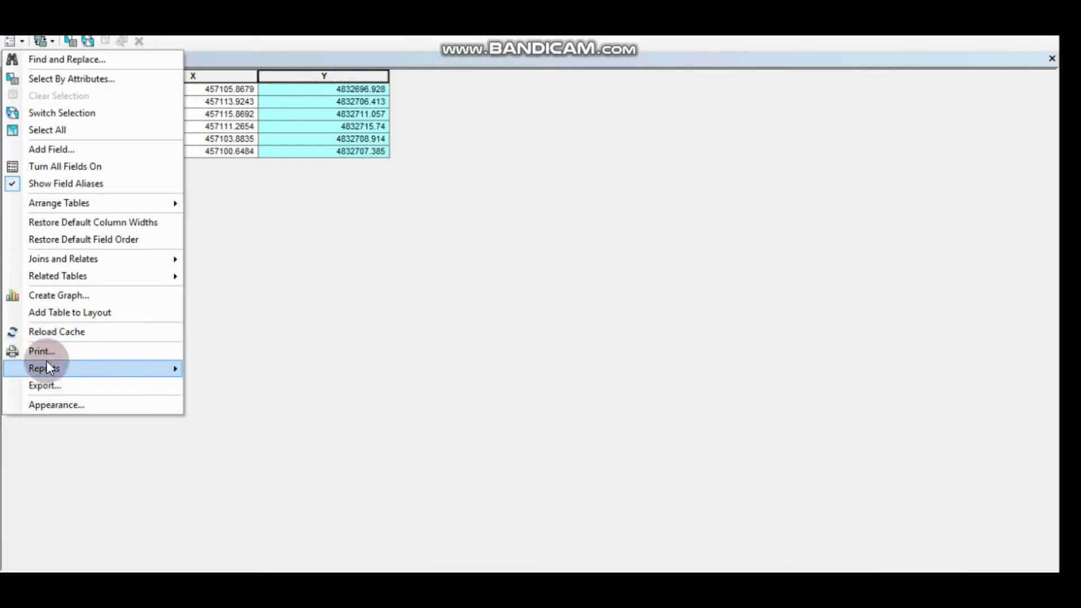
left_click(50, 385)
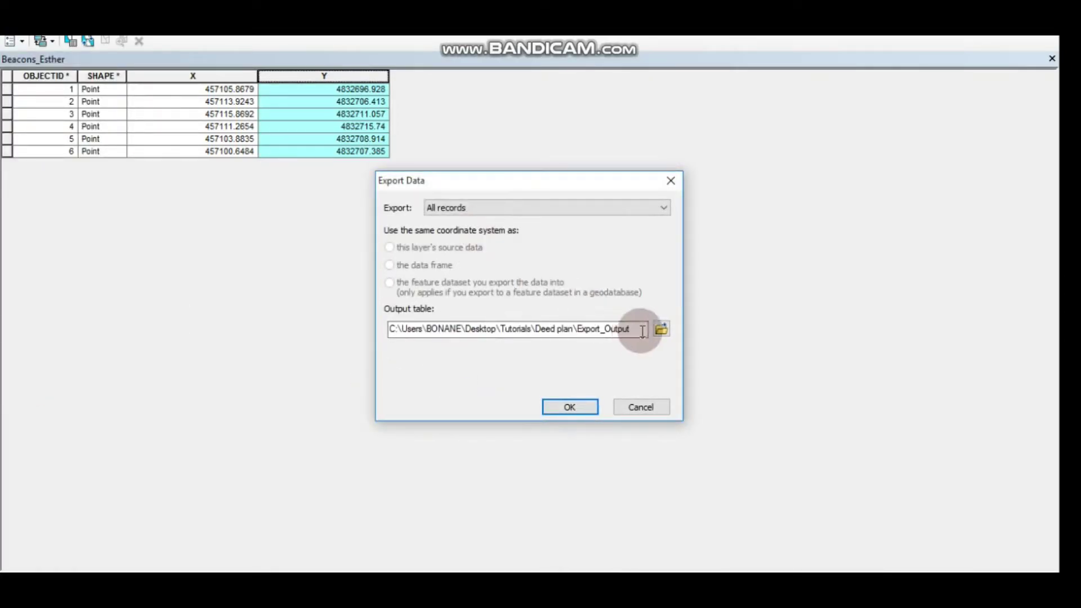
left_click(662, 330)
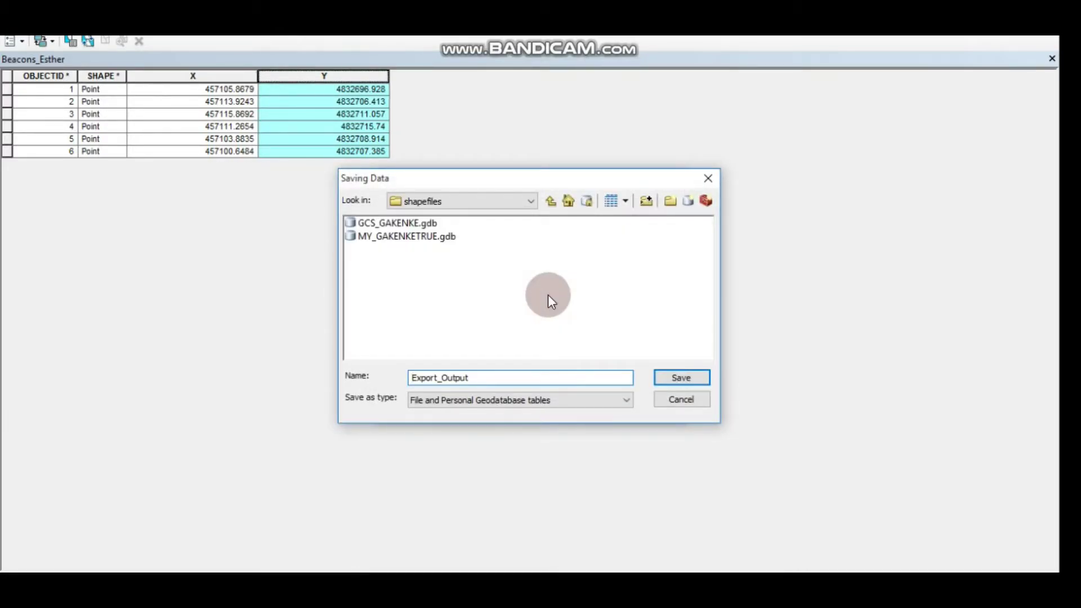
left_click(550, 202)
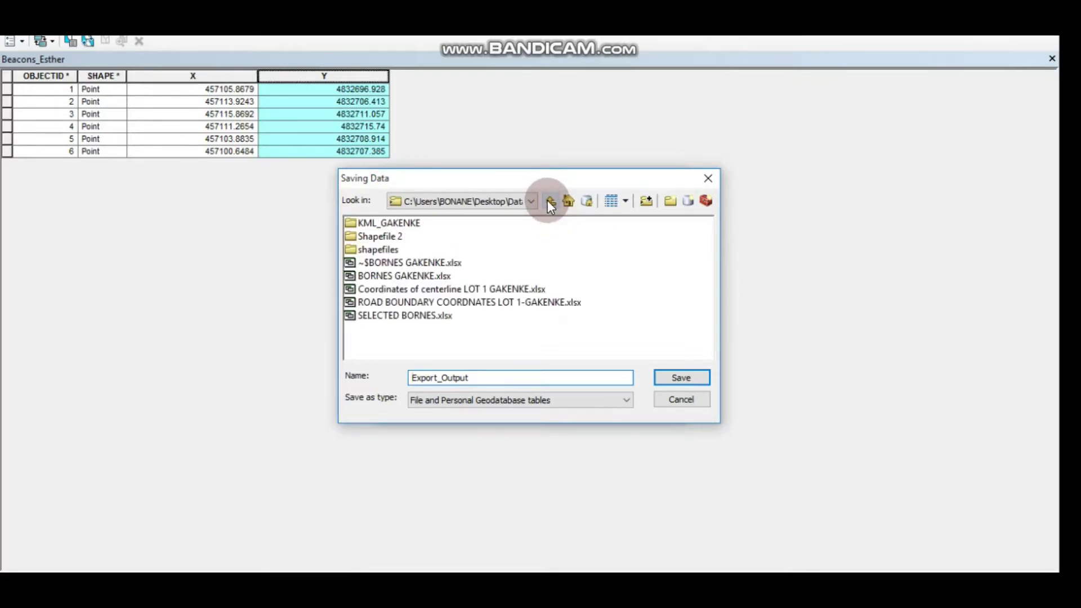
left_click(549, 201)
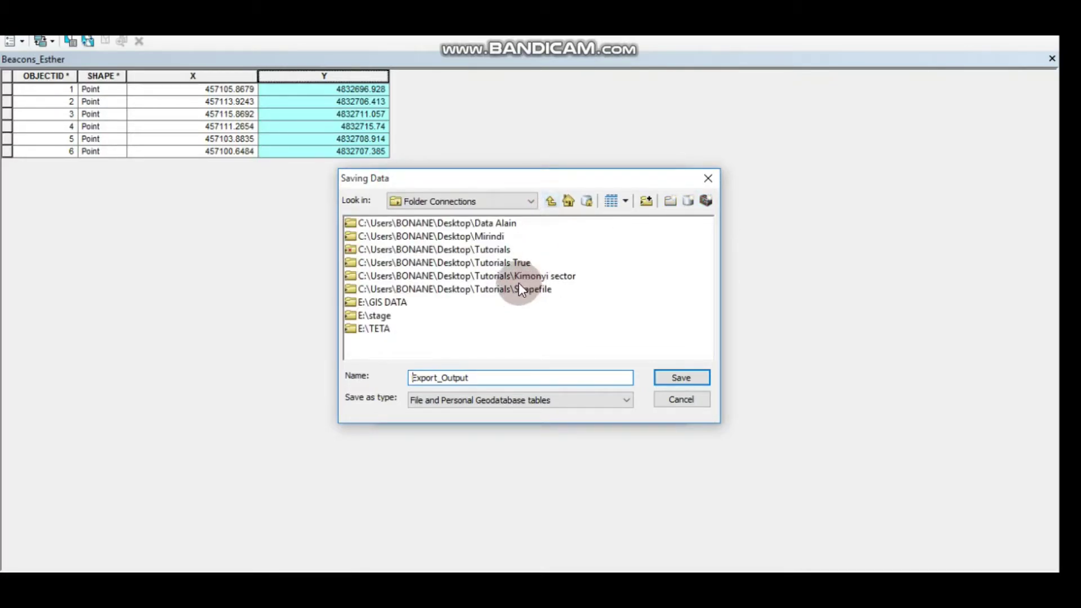
double_click(491, 261)
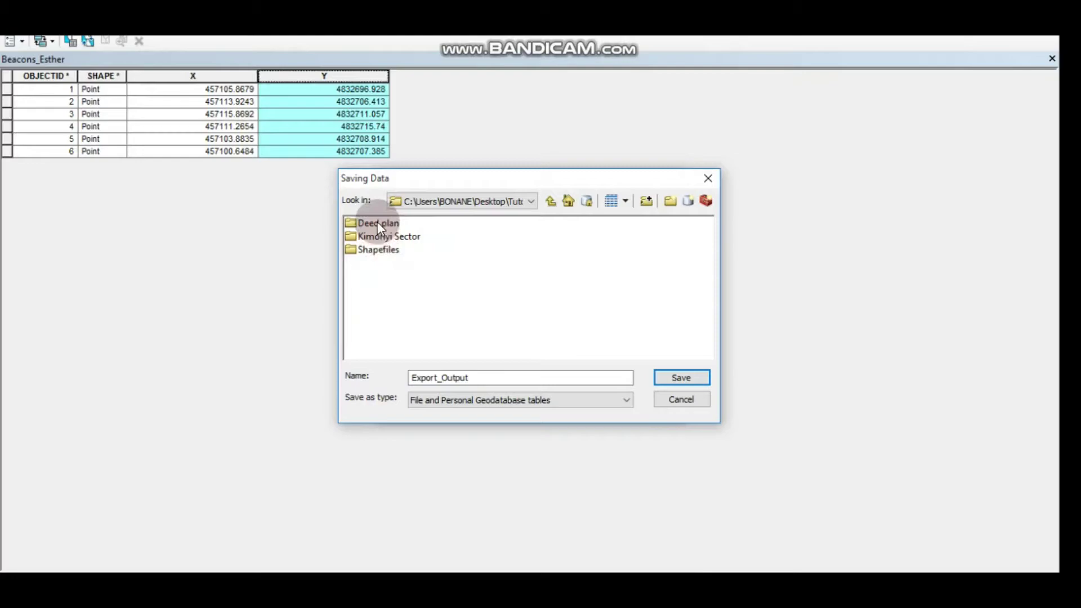
double_click(376, 223)
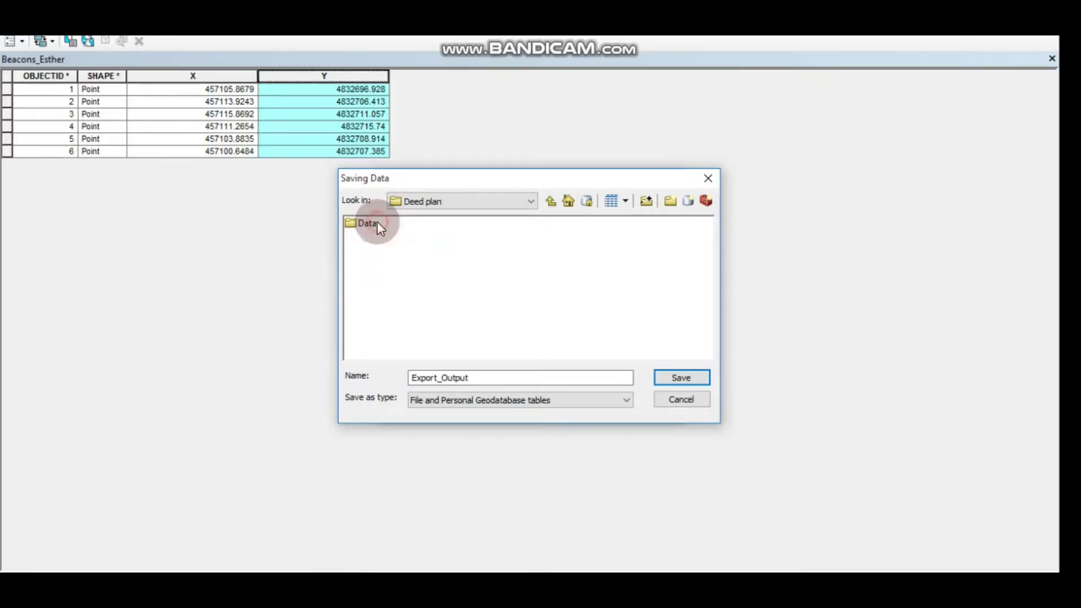
double_click(368, 224)
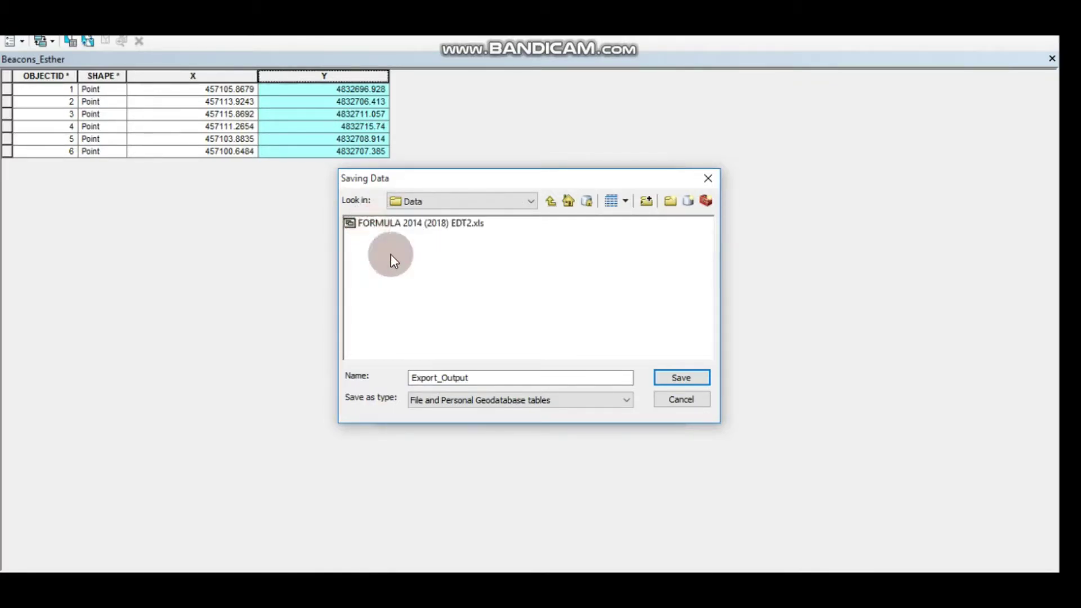
Name the output table PARCEL and save it with the Text File type
left_click(476, 378)
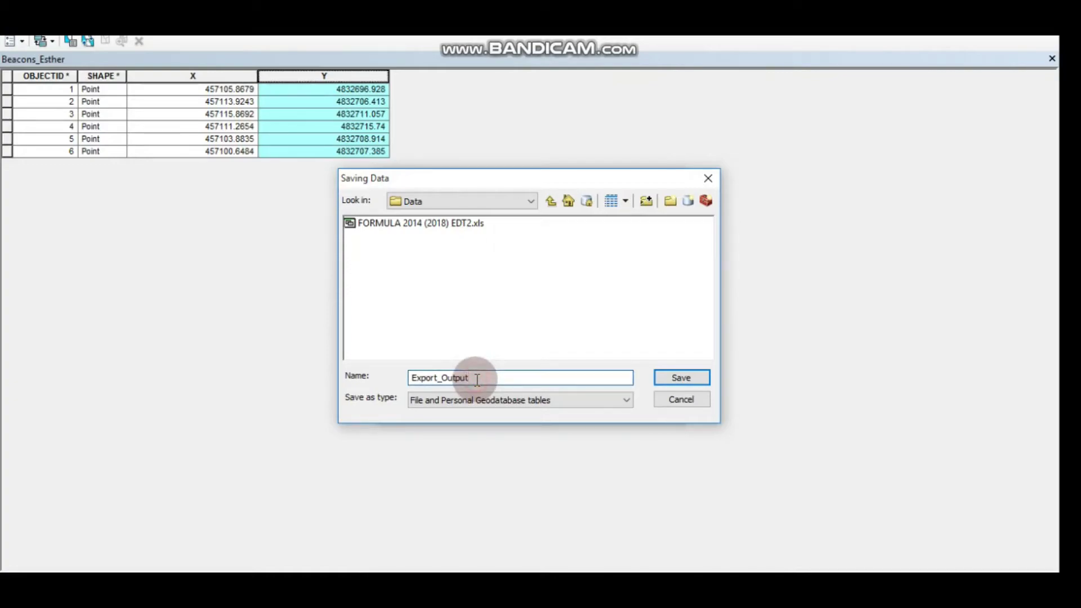
key("BackSpace")
key("BackSpace")
key("BackSpace")
key("BackSpace")
key("BackSpace")
key("BackSpace")
key("BackSpace")
key("BackSpace")
key("BackSpace")
key("BackSpace")
key("BackSpace")
key("BackSpace")
key("BackSpace")
type("PARCEL")
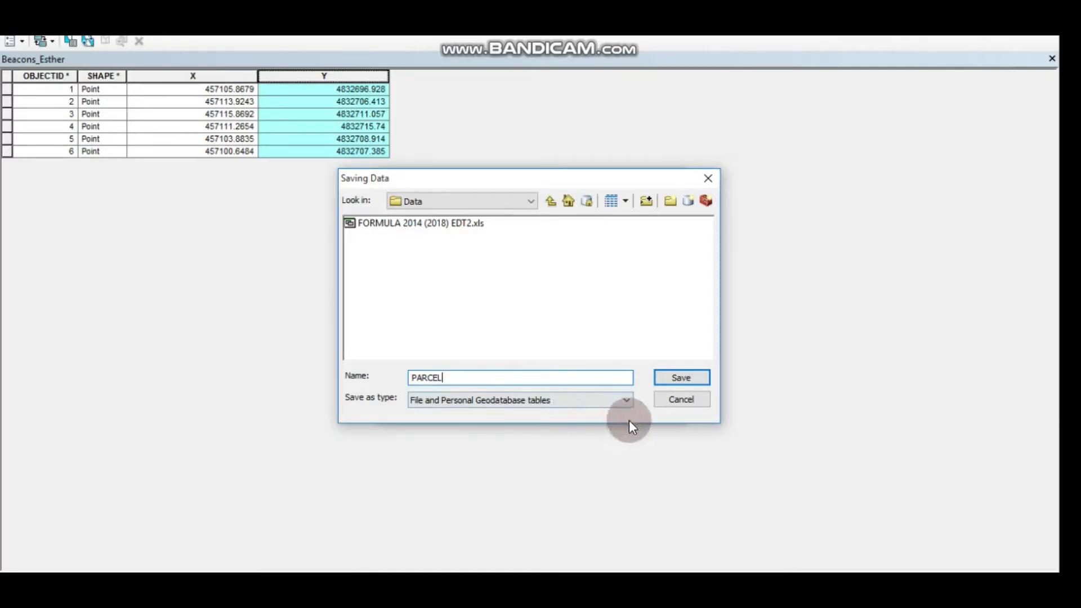
left_click(624, 400)
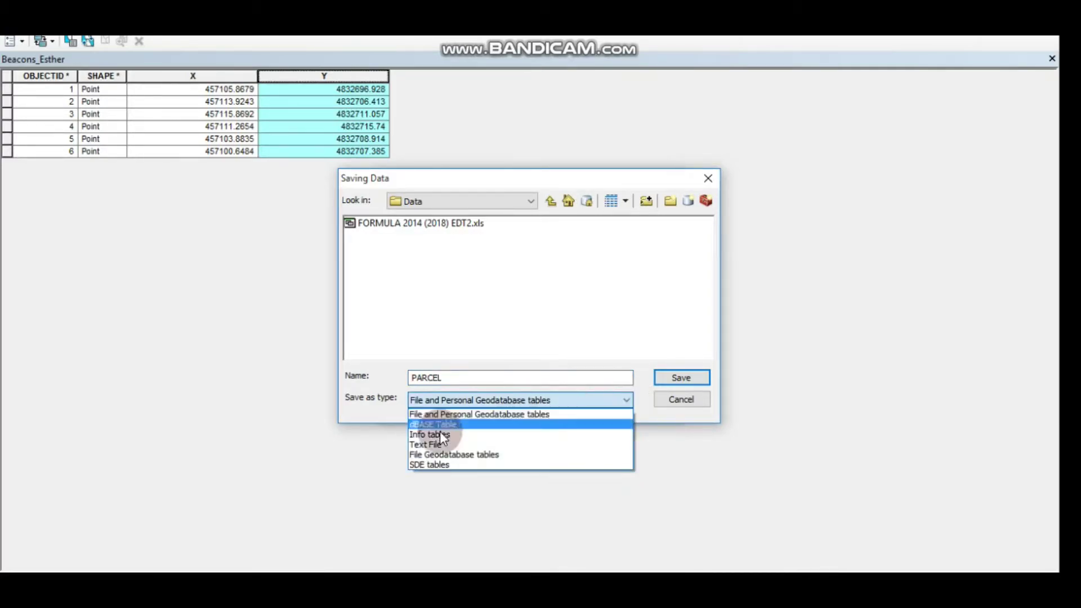
left_click(427, 445)
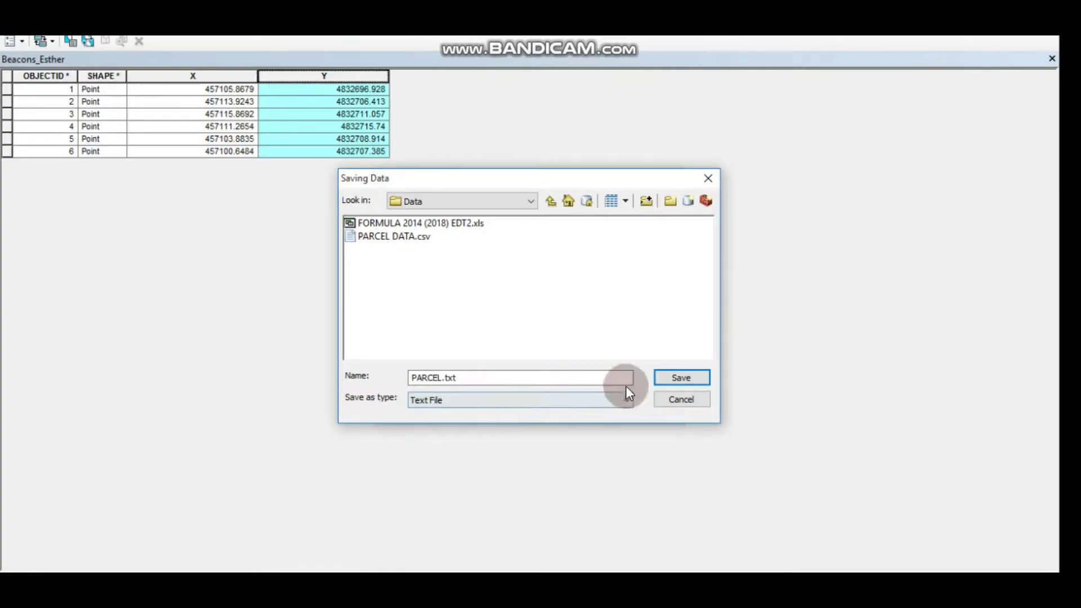
left_click(678, 377)
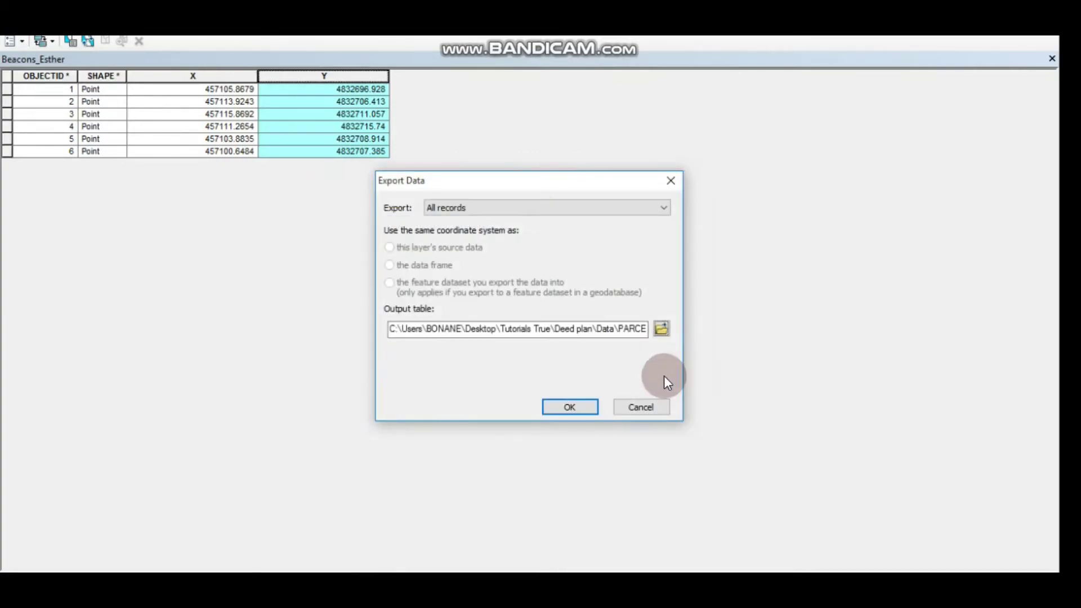
Run the export, adding the new table to the current map, and close the attribute table
left_click(568, 404)
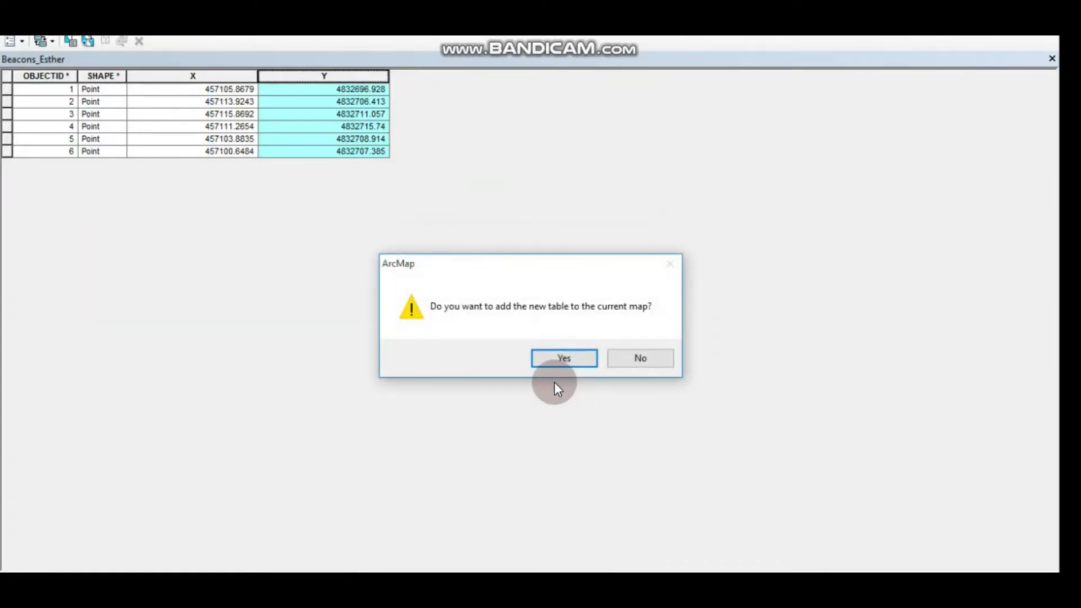
left_click(552, 361)
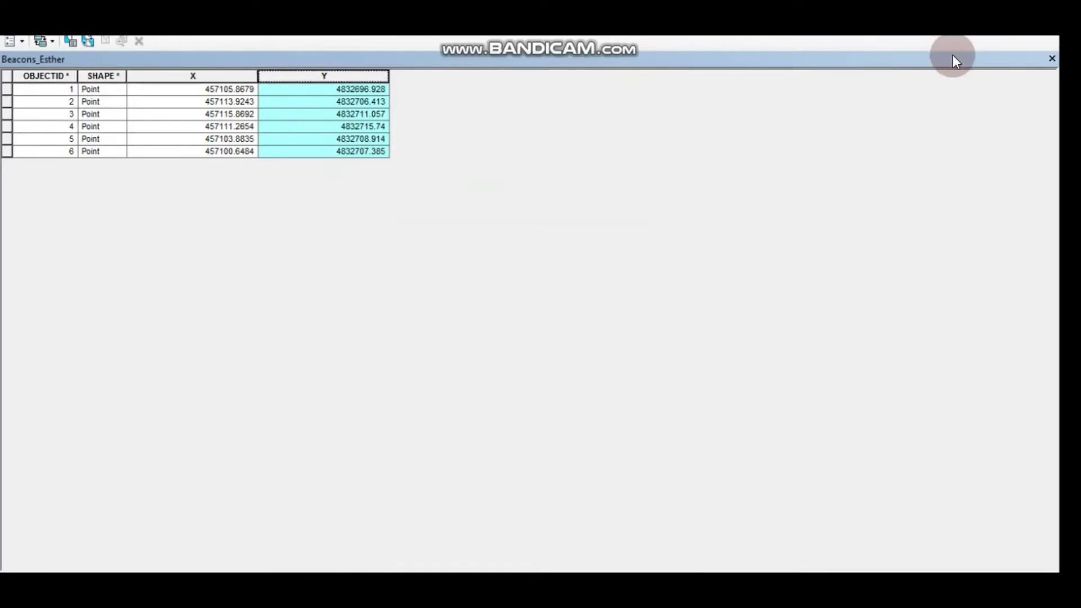
left_click(1051, 59)
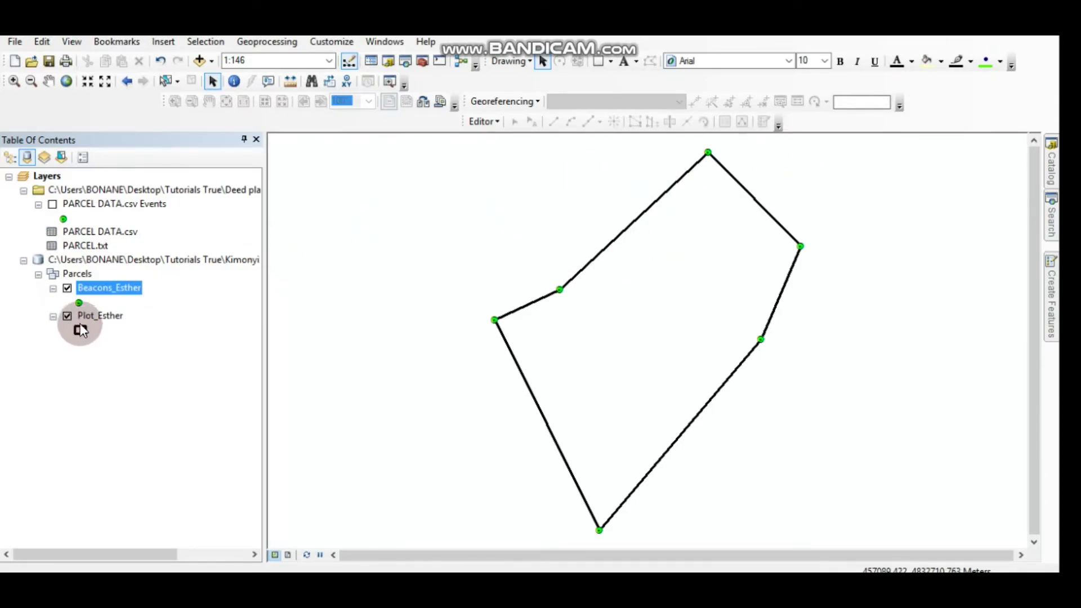
Open the plot layer's attribute table and start adding a new field named Area
left_click(93, 316)
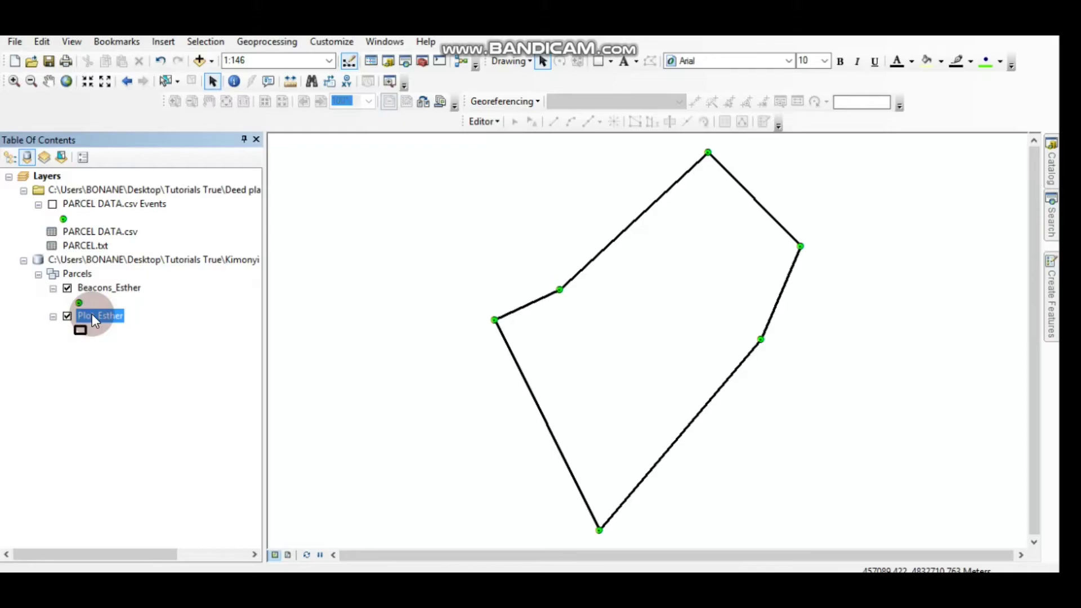
right_click(92, 313)
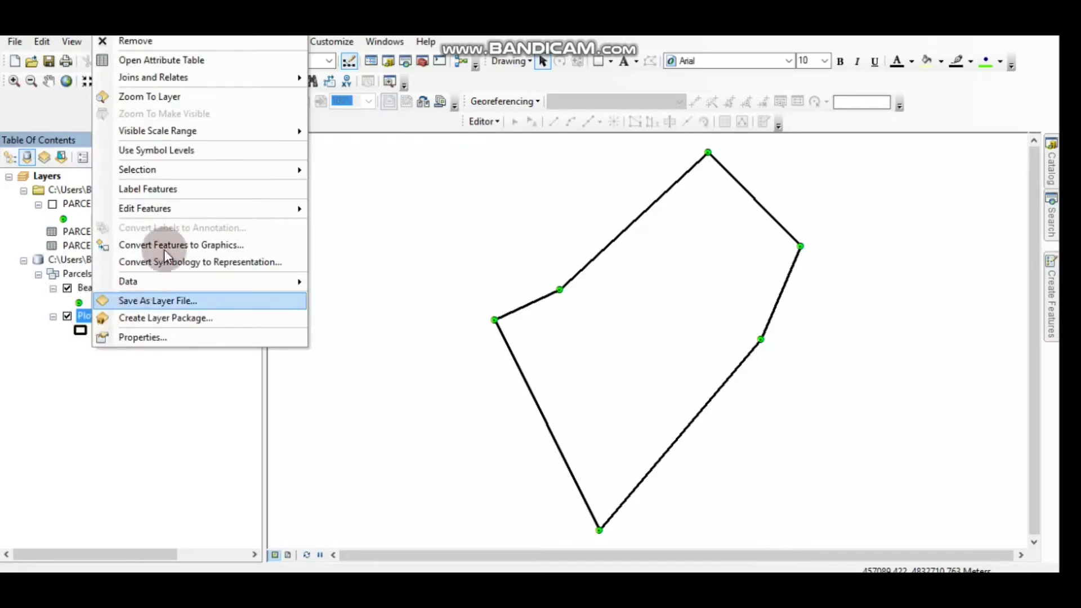
left_click(150, 60)
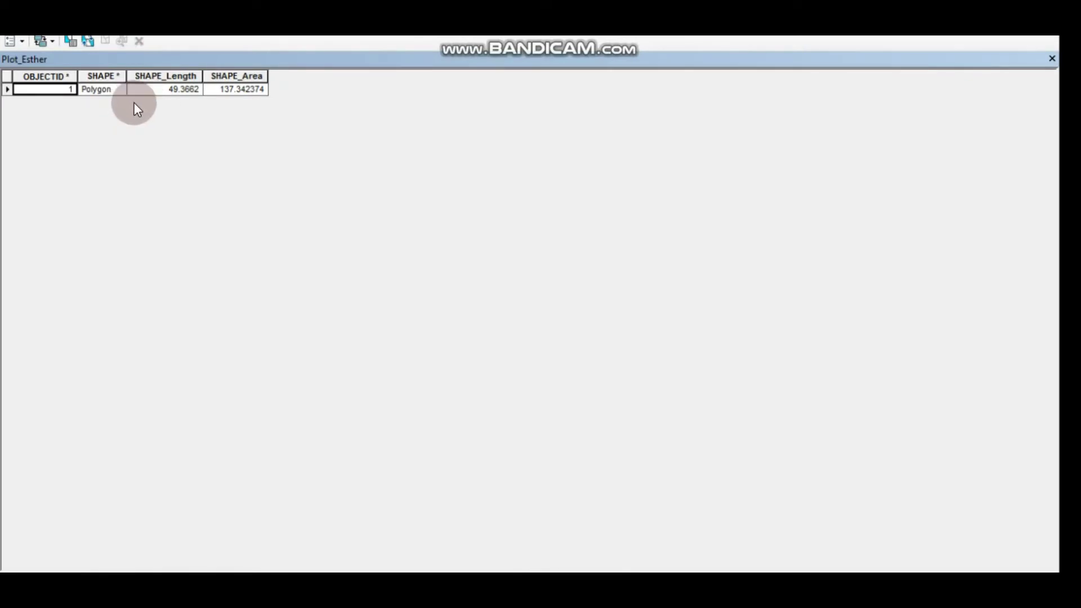
left_click(21, 41)
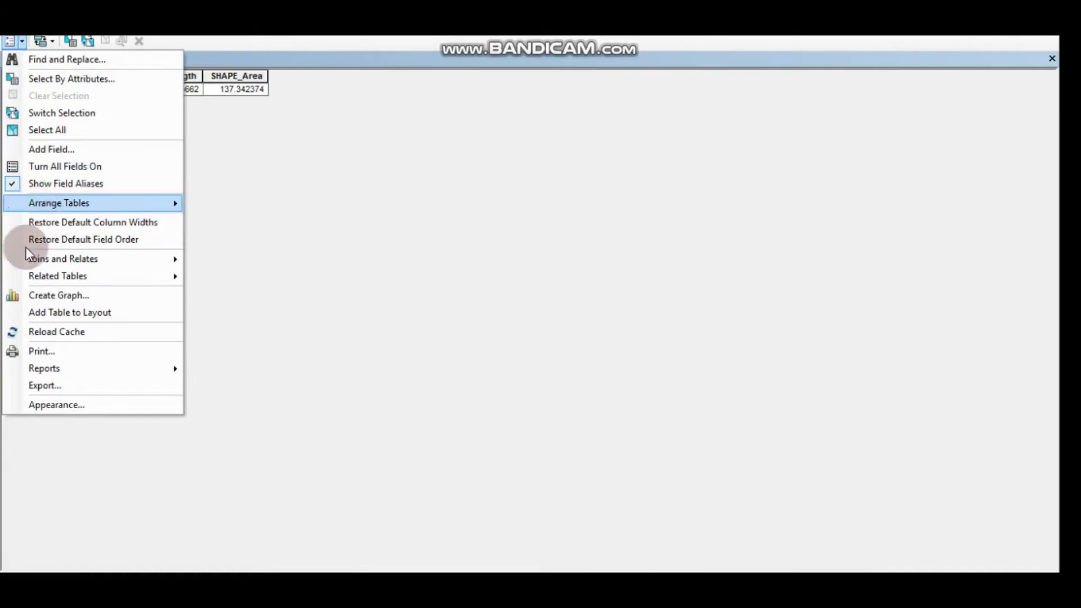
left_click(41, 151)
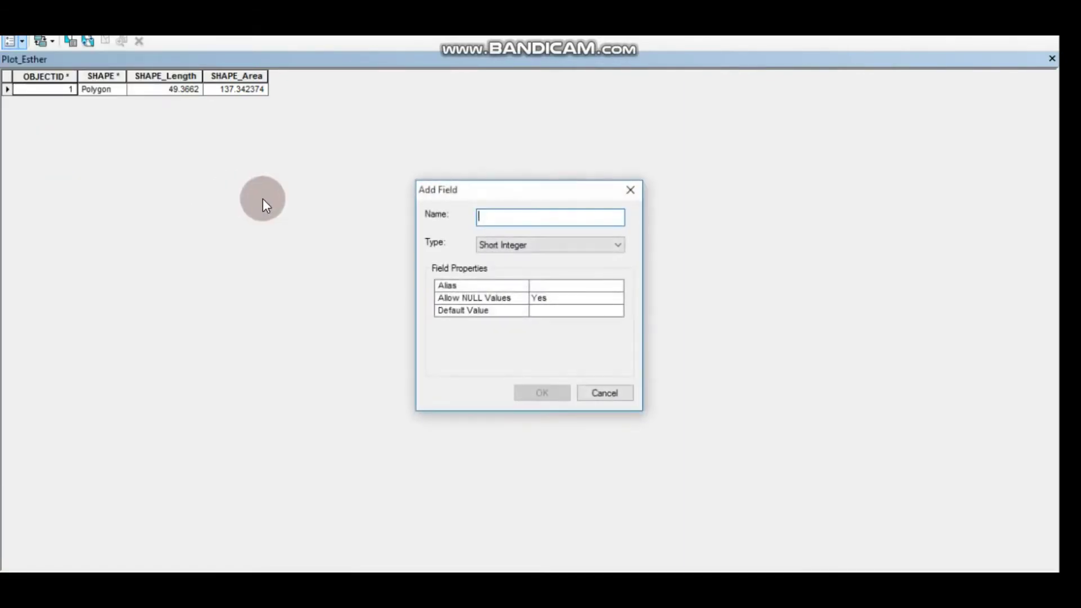
type("Area")
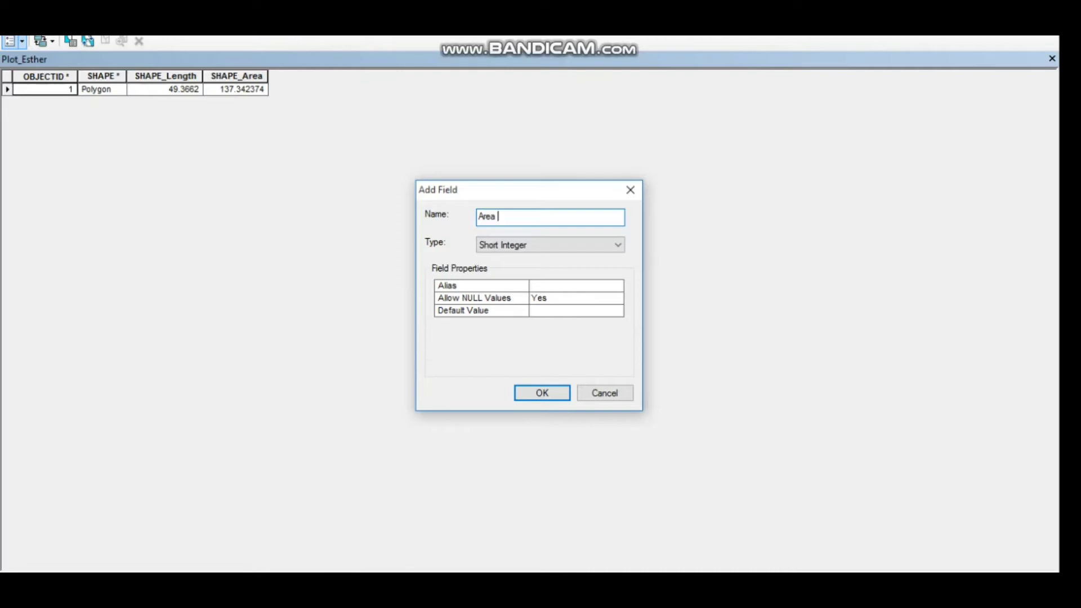
type("in metr")
key("BackSpace")
type("er")
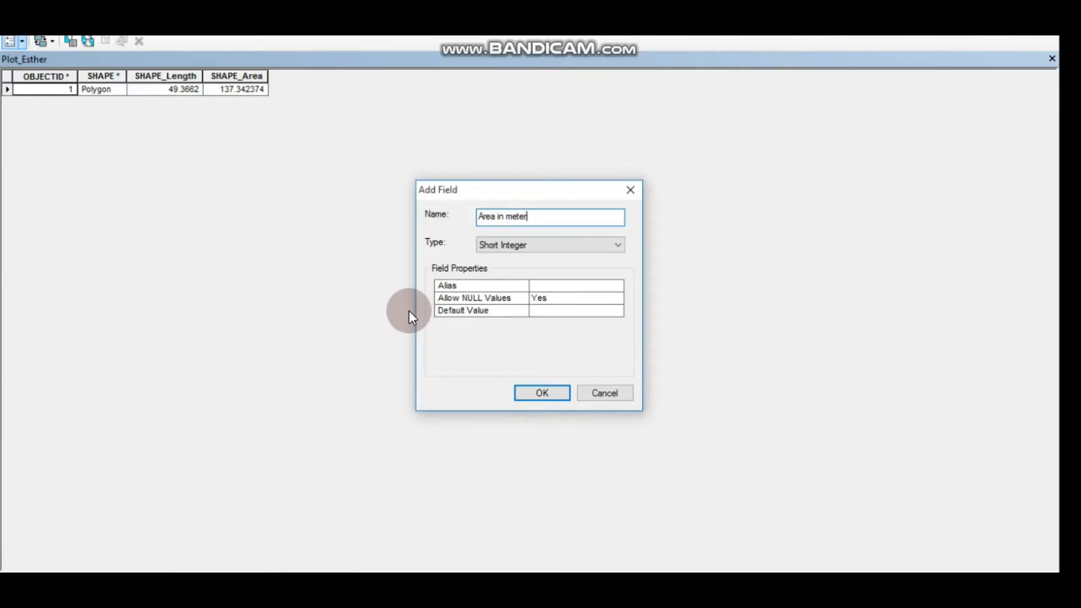
key("BackSpace")
key("BackSpace")
key("BackSpace")
key("BackSpace")
key("BackSpace")
key("BackSpace")
key("BackSpace")
key("BackSpace")
key("BackSpace")
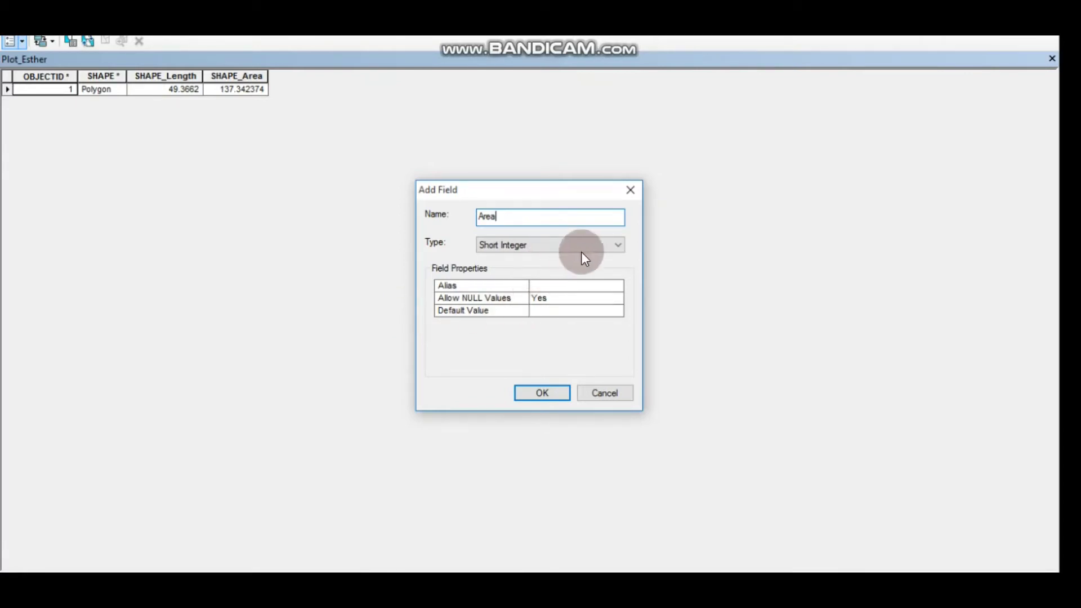
Set the new Area field's type to Double and create the field
left_click(619, 244)
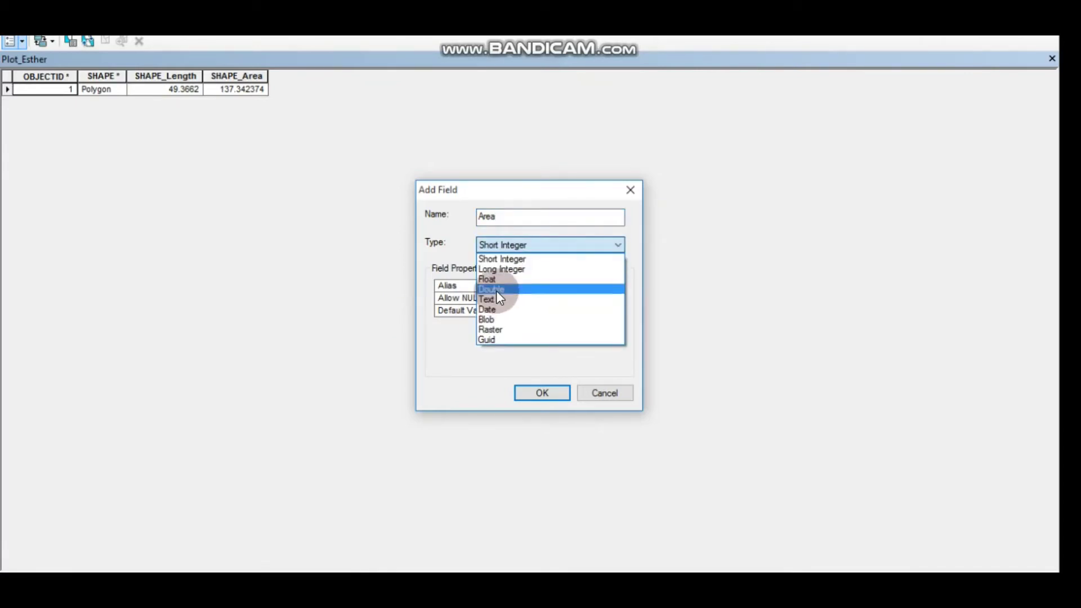
left_click(495, 289)
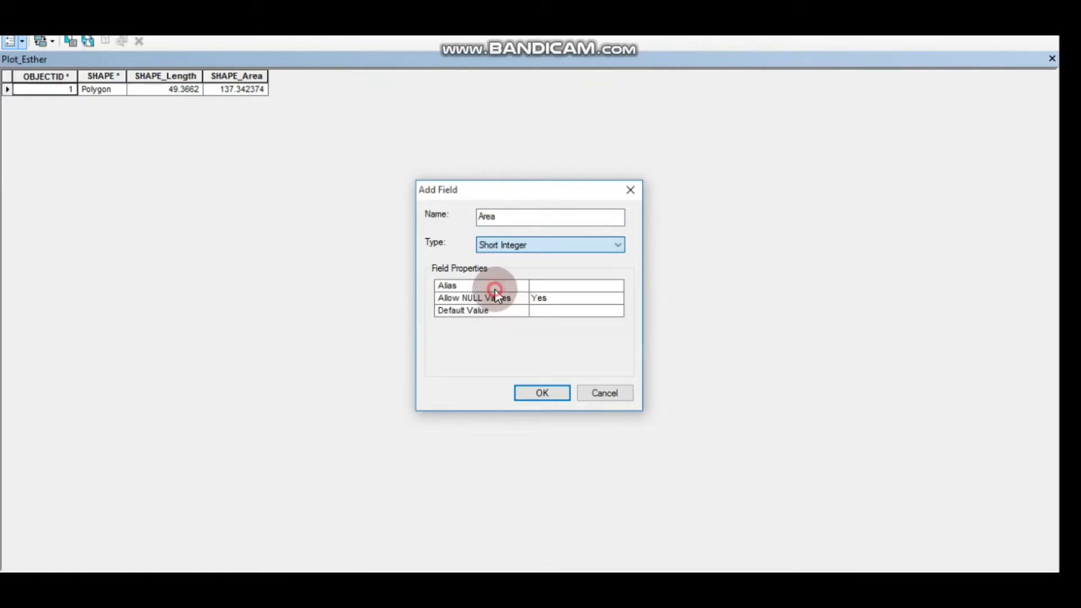
left_click(540, 393)
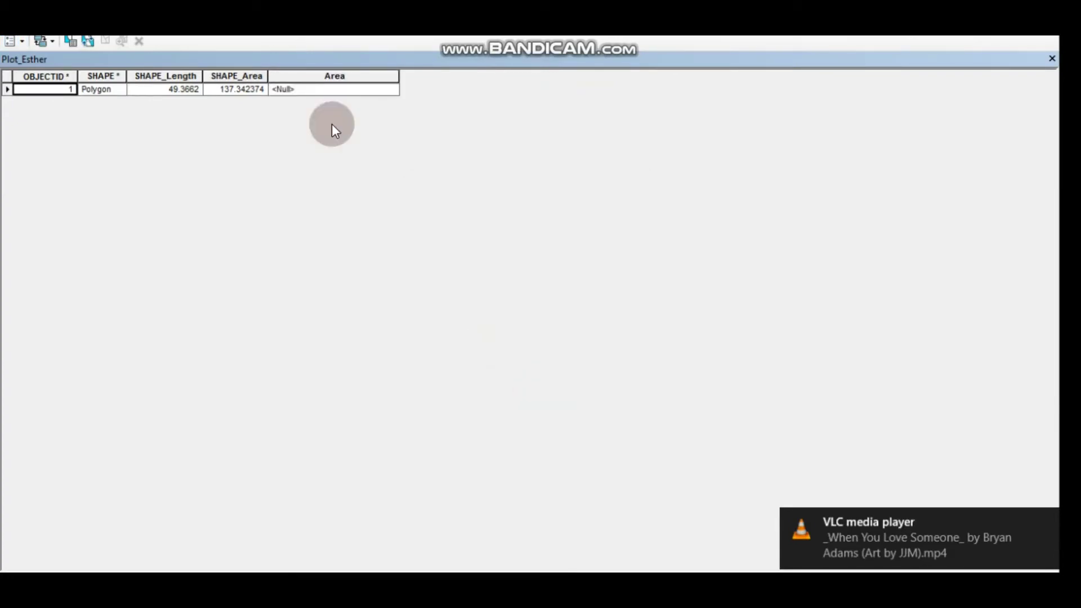
Calculate the Area field as the polygon's area in square meters, using the data source's TM Rwanda coordinate system, and close the attribute table
left_click(322, 76)
right_click(322, 76)
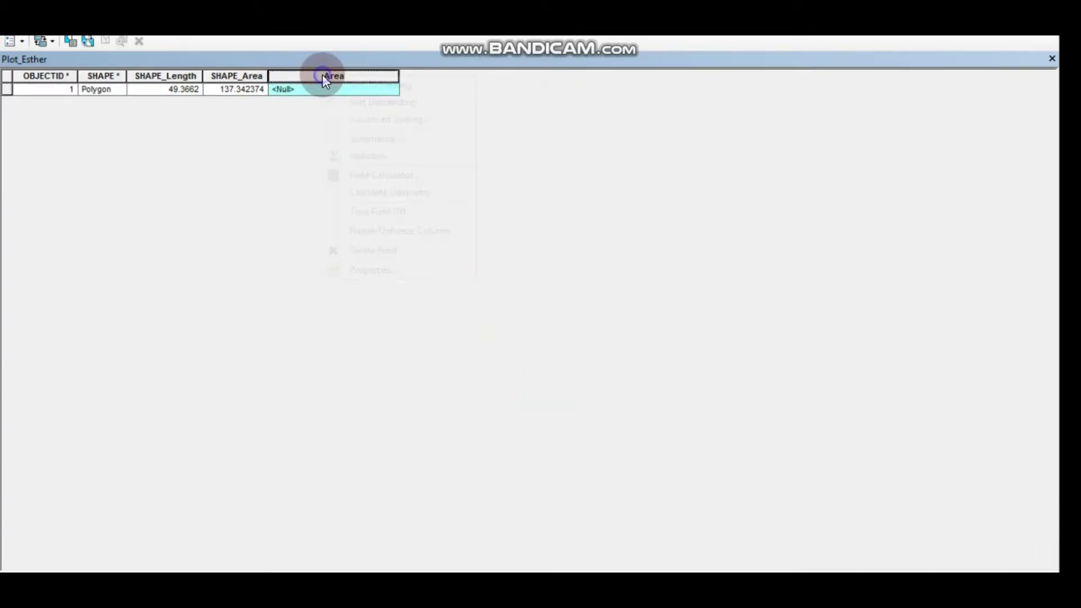
left_click(369, 192)
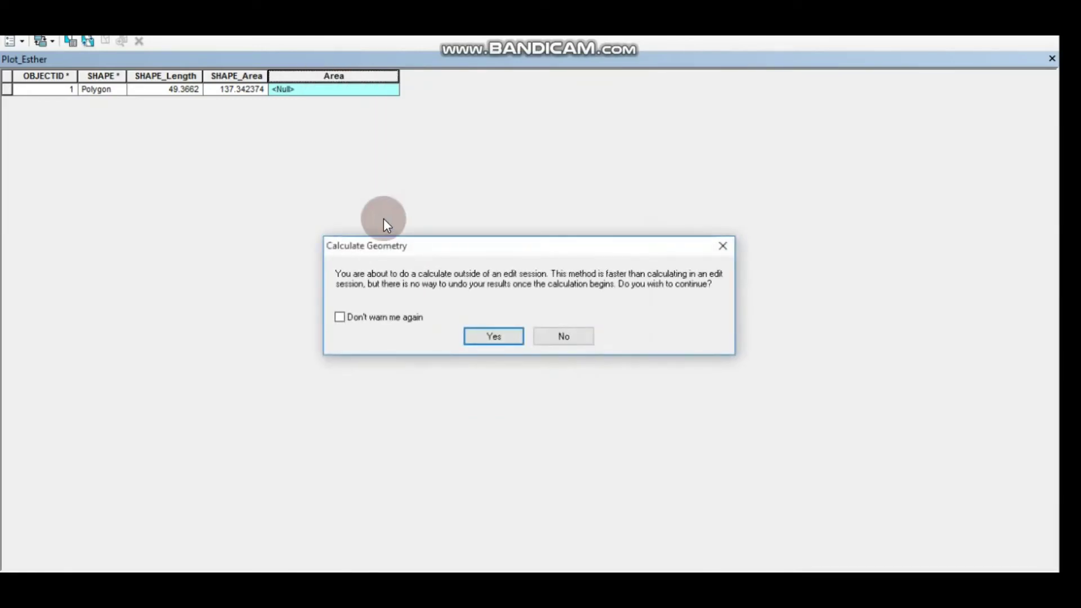
left_click(483, 336)
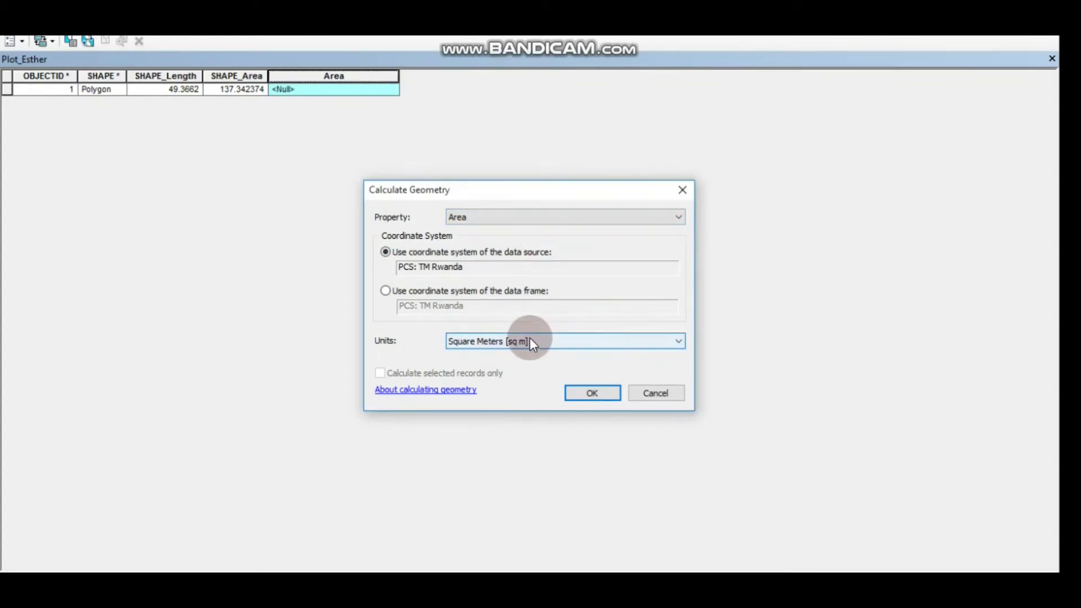
left_click(592, 393)
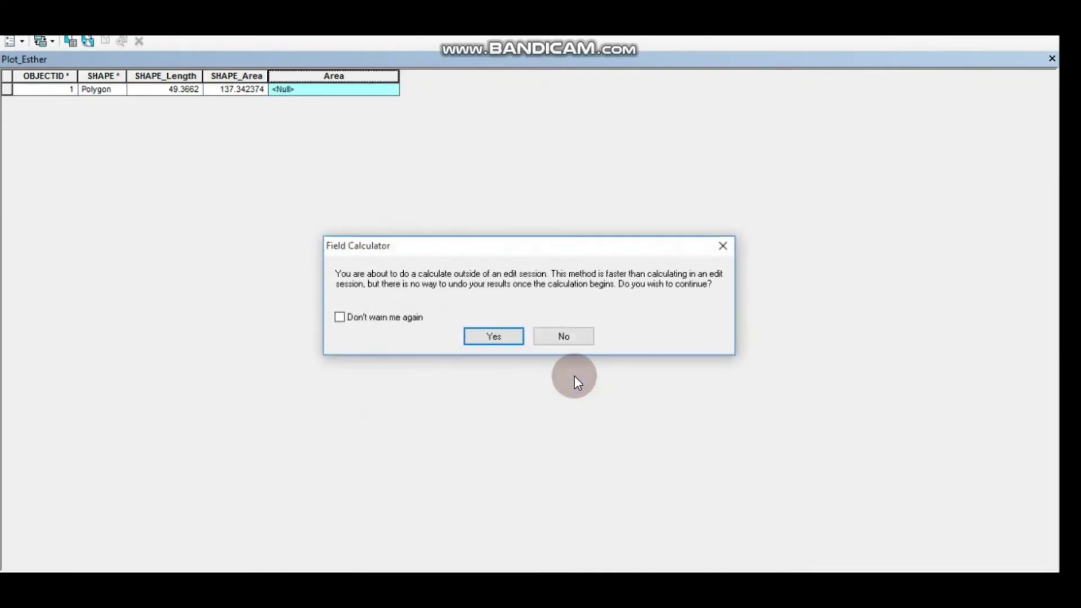
left_click(494, 336)
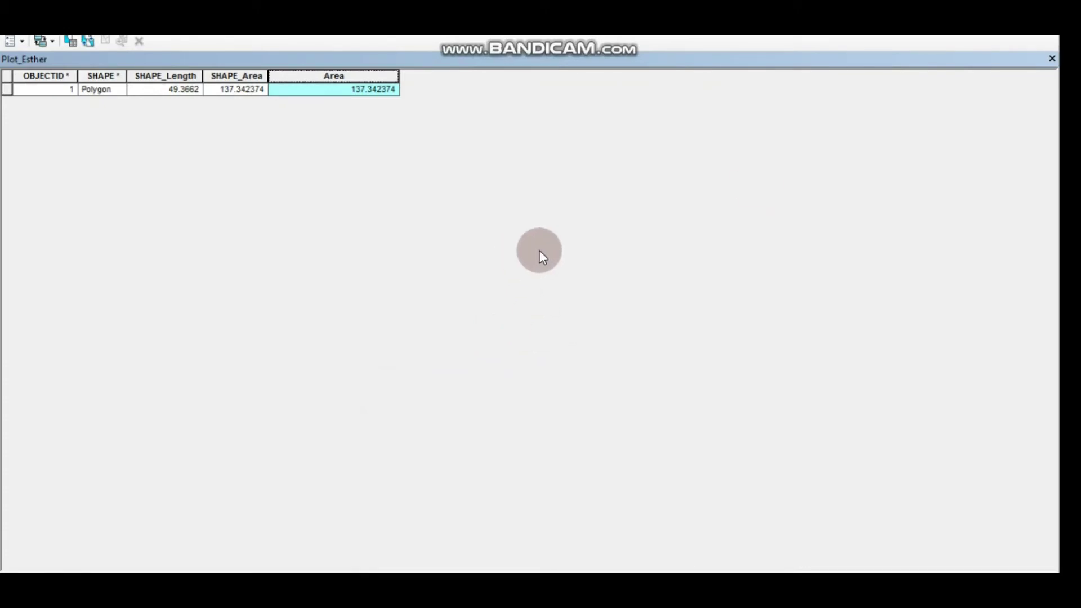
right_click(335, 86)
left_click(358, 114)
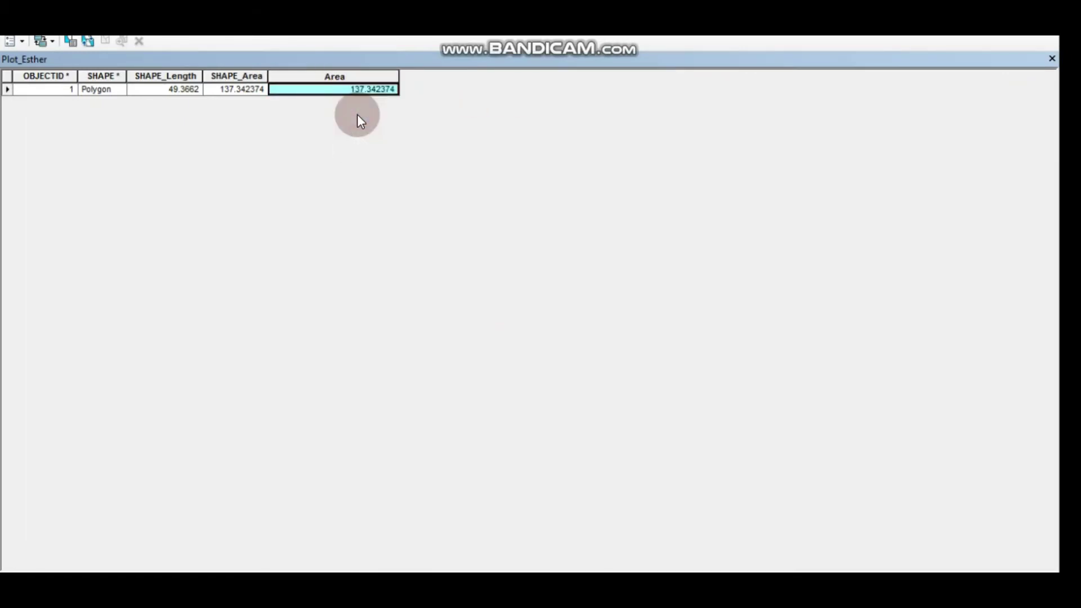
left_click(1052, 57)
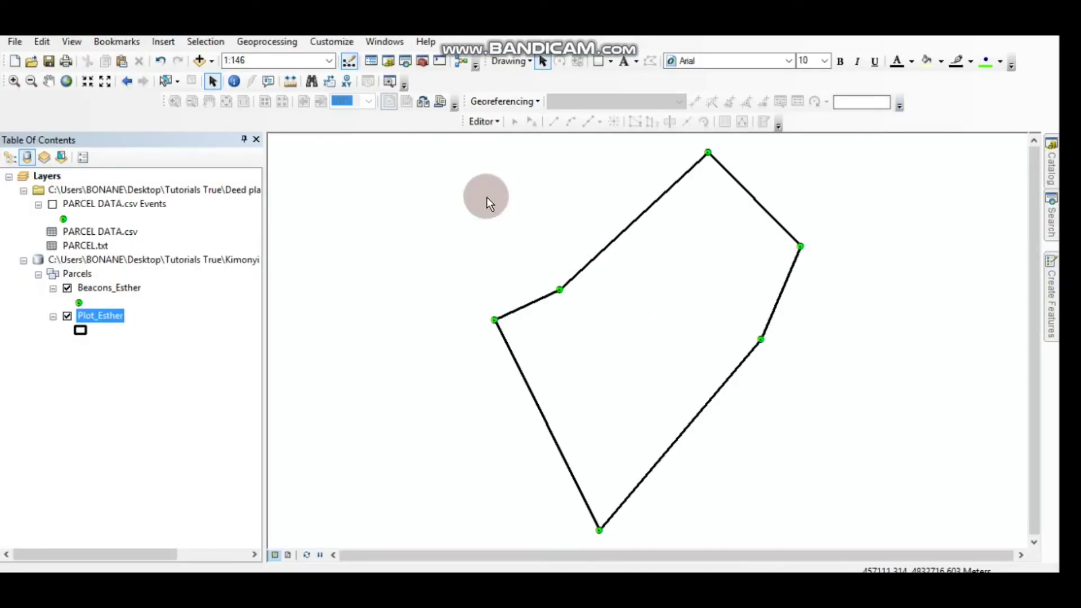
Turn on feature labels for the beacons layer and set the label font size to 14 in its layer properties
right_click(102, 288)
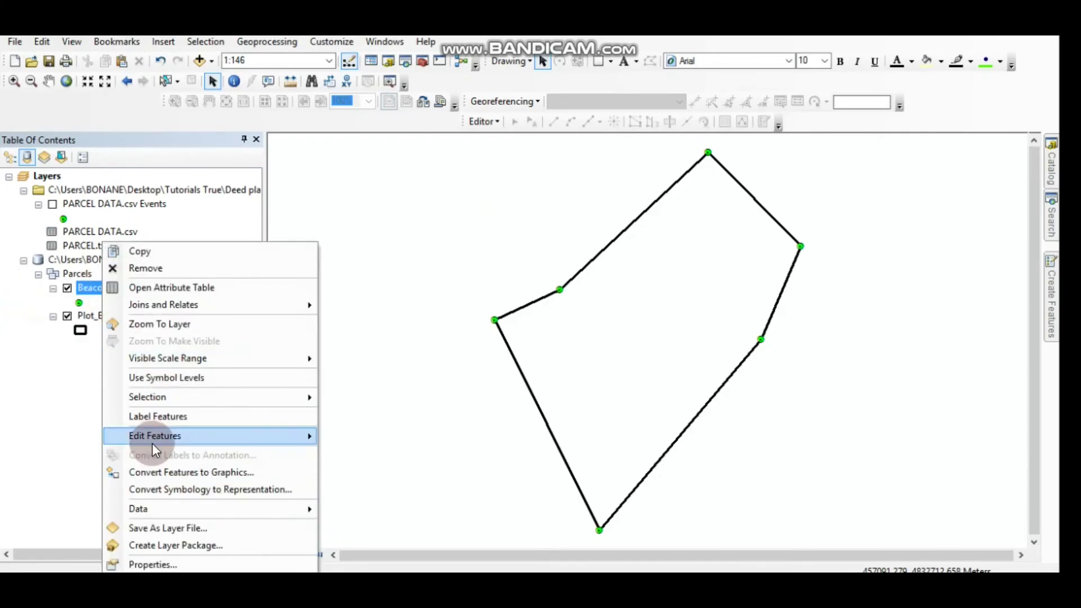
left_click(175, 420)
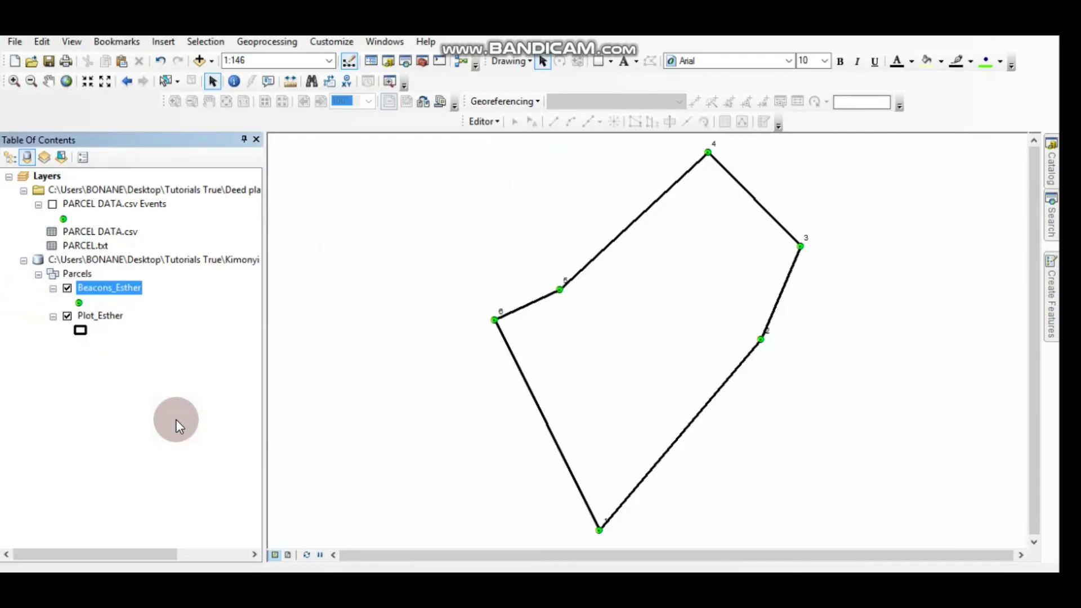
right_click(100, 286)
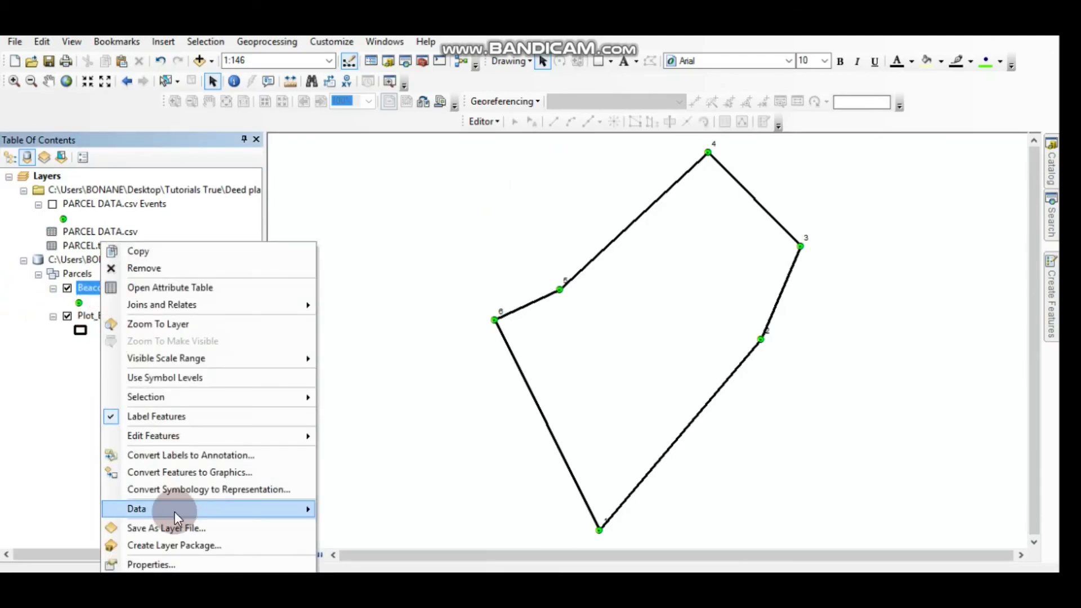
left_click(160, 560)
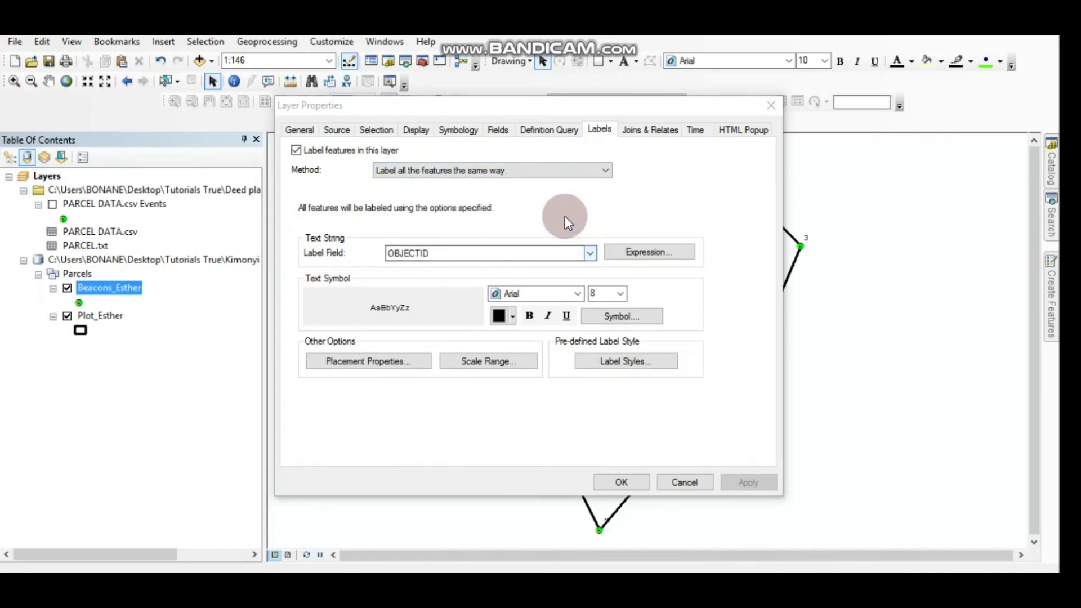
left_click(600, 127)
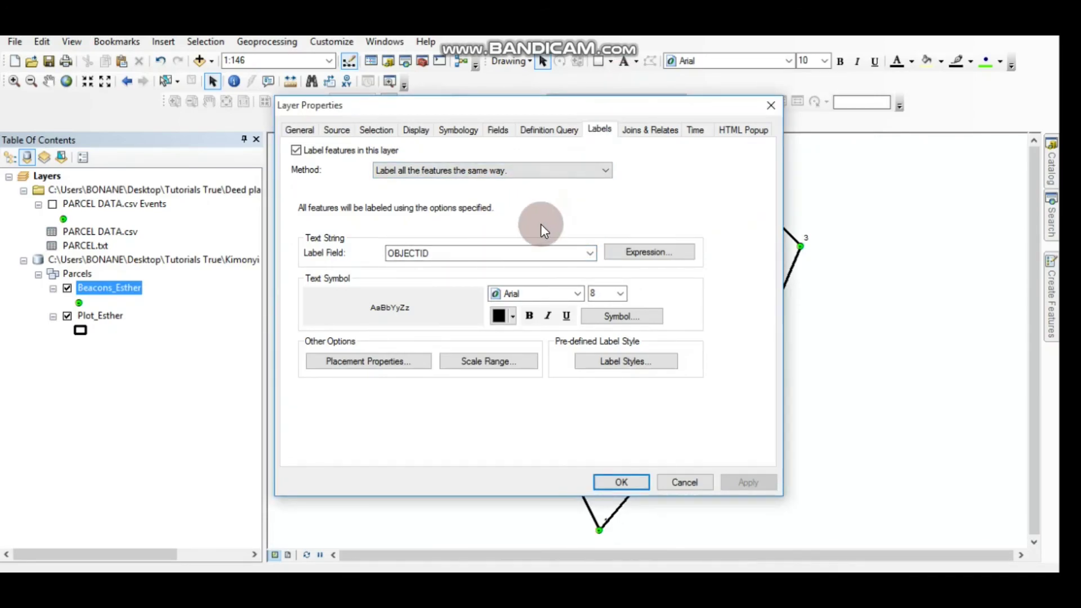
left_click(619, 294)
left_click(598, 358)
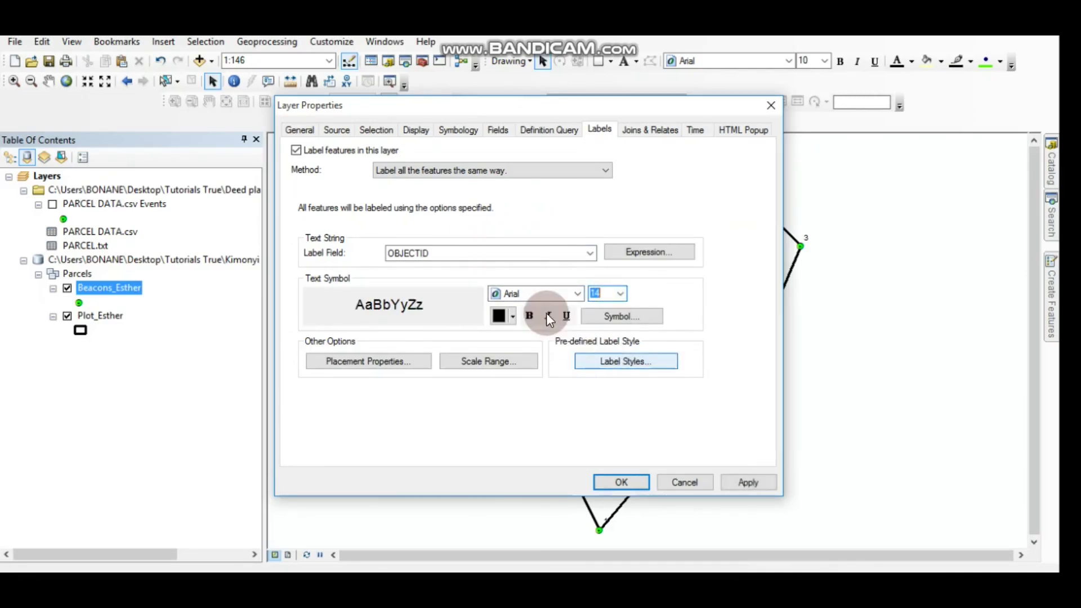